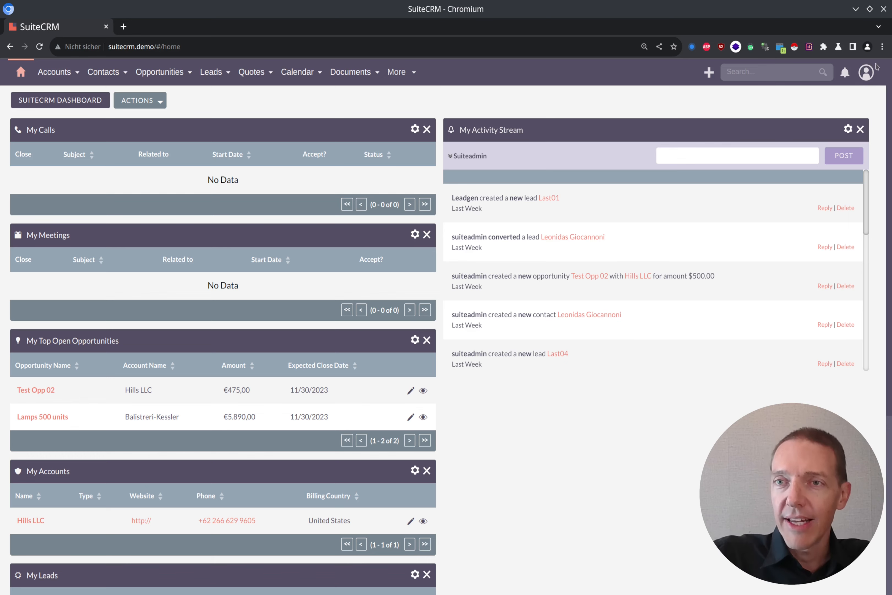
Open the administration page in a separate browser tab
{"action": "mouse_move", "coordinate": [868, 69]}
{"action": "middle_click", "coordinate": [784, 168]}
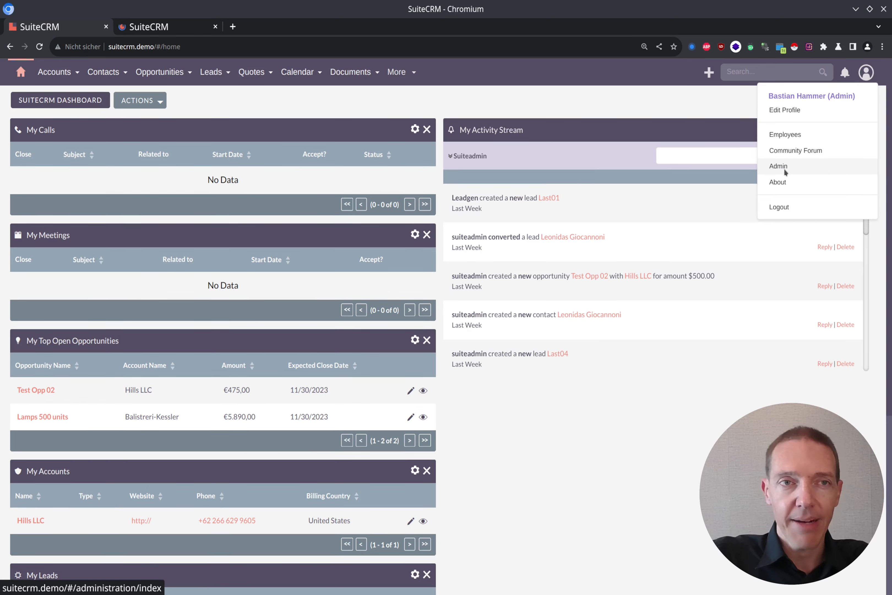
{"action": "key", "text": "ctrl+Tab"}
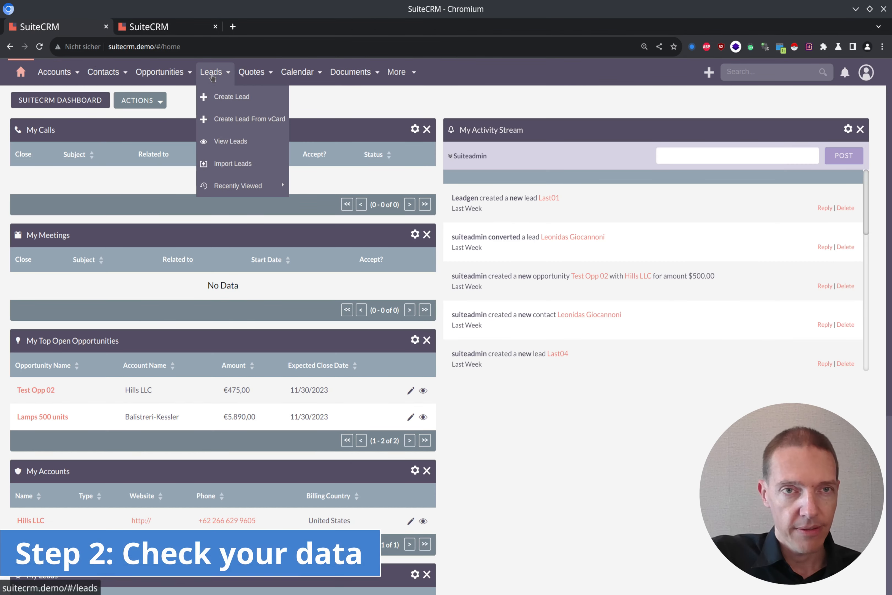
Open the first record in the Leads list and examine which fields its overview and information sections offer
{"action": "left_click", "coordinate": [211, 81]}
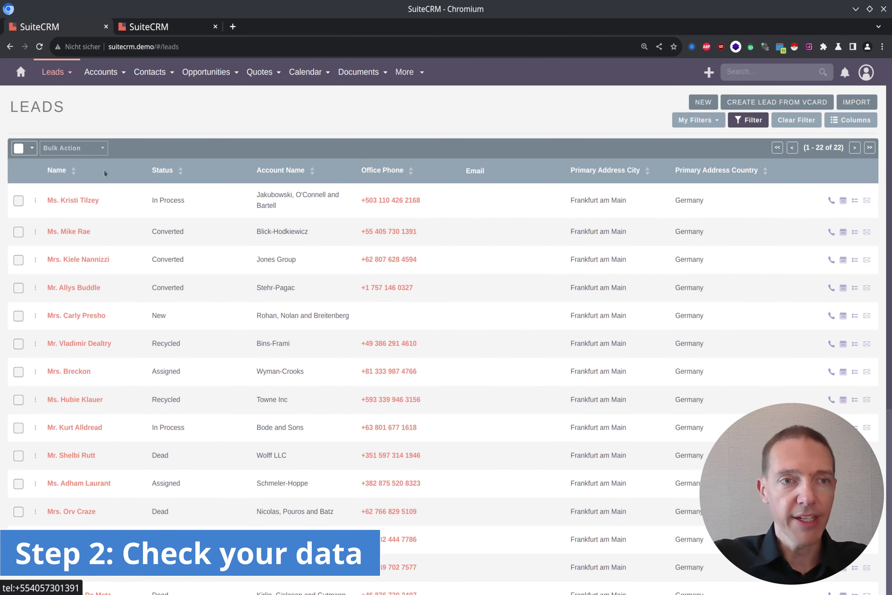
{"action": "left_click", "coordinate": [78, 199]}
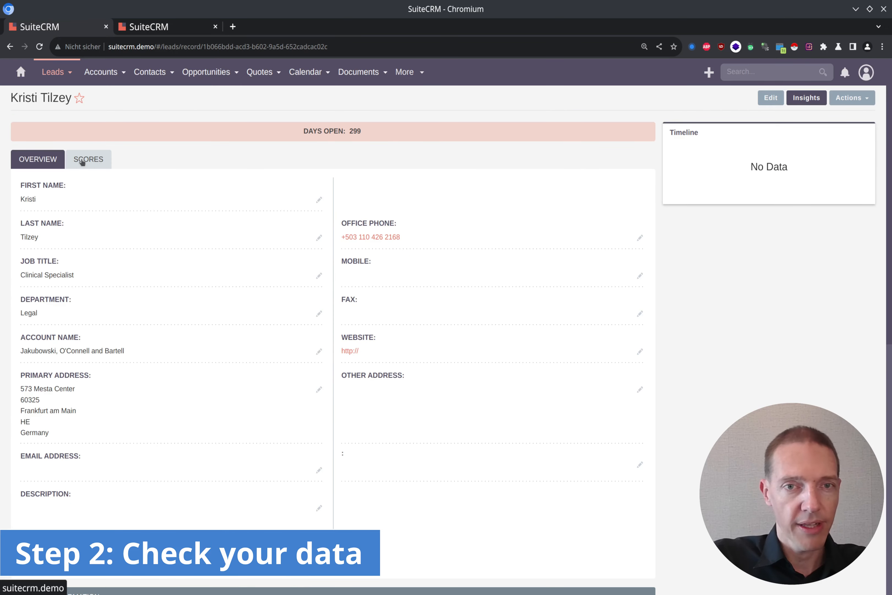
{"action": "scroll", "coordinate": [234, 402], "scroll_direction": "down", "scroll_amount": 5}
{"action": "scroll", "coordinate": [234, 402], "scroll_direction": "down", "scroll_amount": 3}
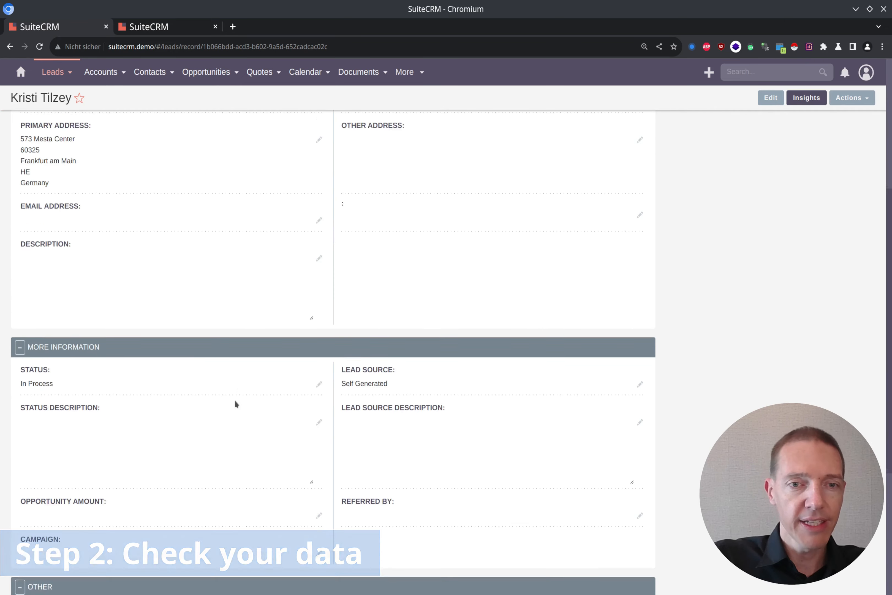
{"action": "scroll", "coordinate": [235, 403], "scroll_direction": "up", "scroll_amount": 8}
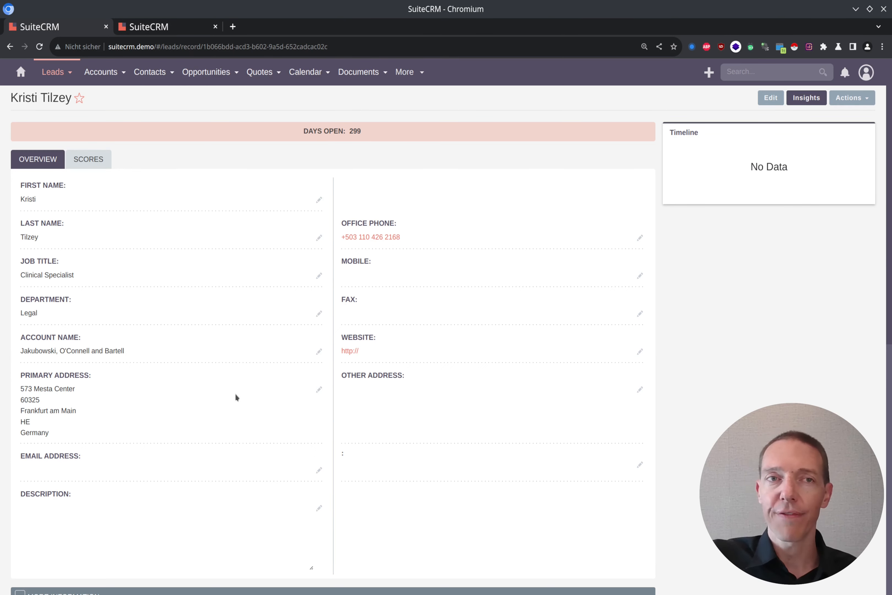
Open Studio from the administration page, show the Leads module's fields and expand its layouts
{"action": "left_click", "coordinate": [180, 29]}
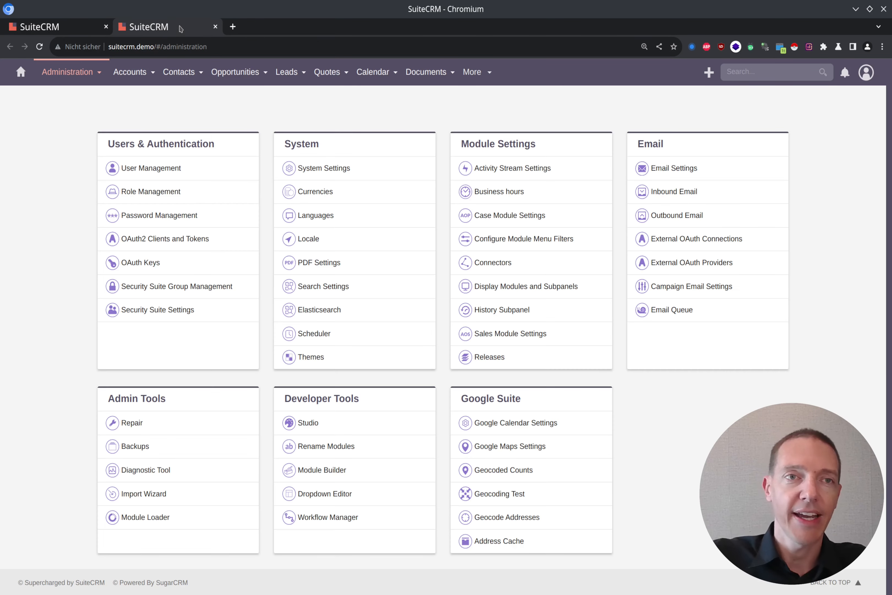
{"action": "left_click", "coordinate": [314, 426]}
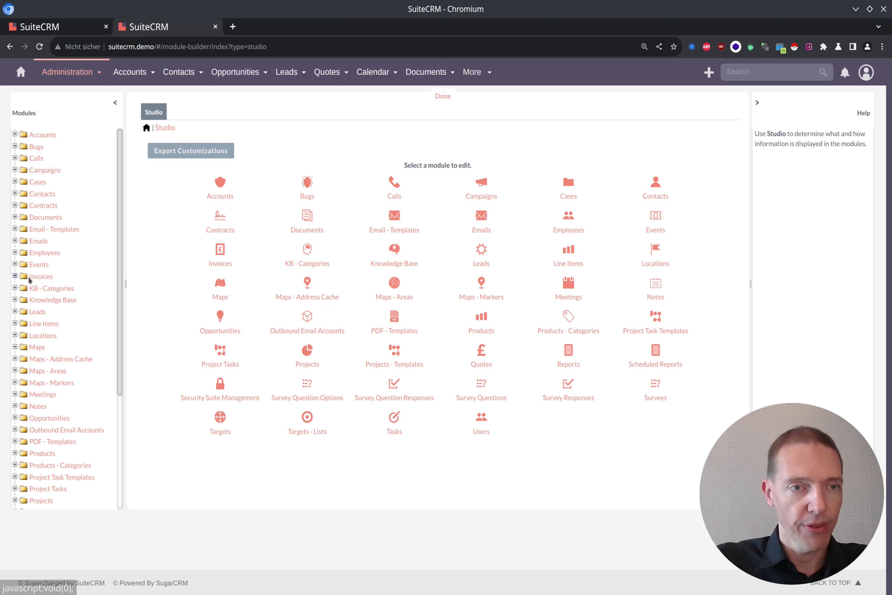
{"action": "left_click", "coordinate": [14, 311]}
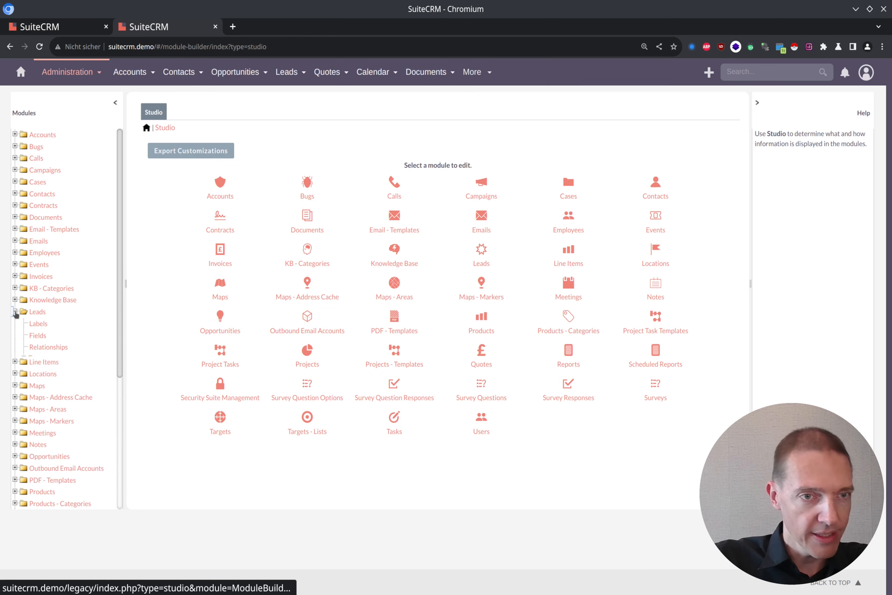
{"action": "left_click", "coordinate": [31, 337]}
{"action": "left_click", "coordinate": [24, 359]}
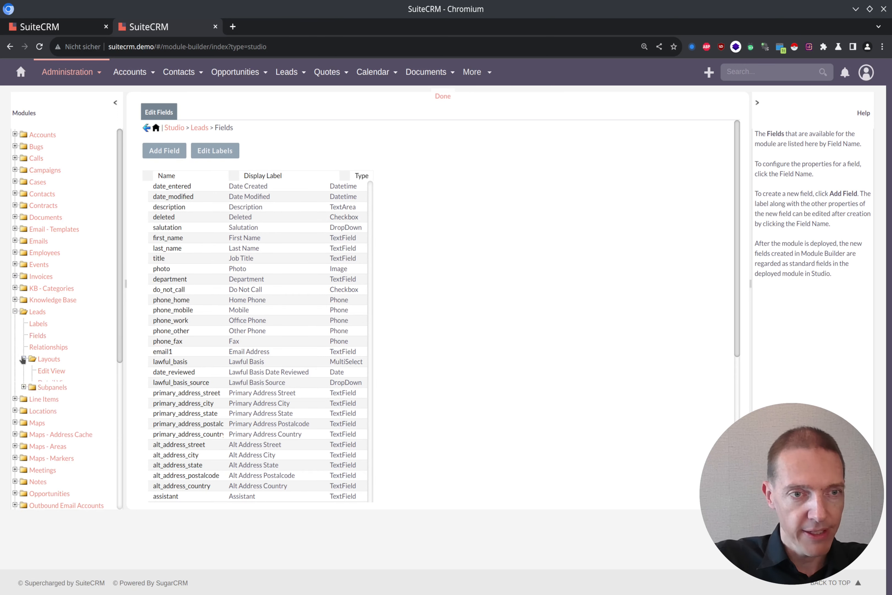
Add a new field to the Leads module with the Datetime data type
{"action": "left_click", "coordinate": [177, 153]}
{"action": "left_click", "coordinate": [238, 171]}
{"action": "key", "text": "d"}
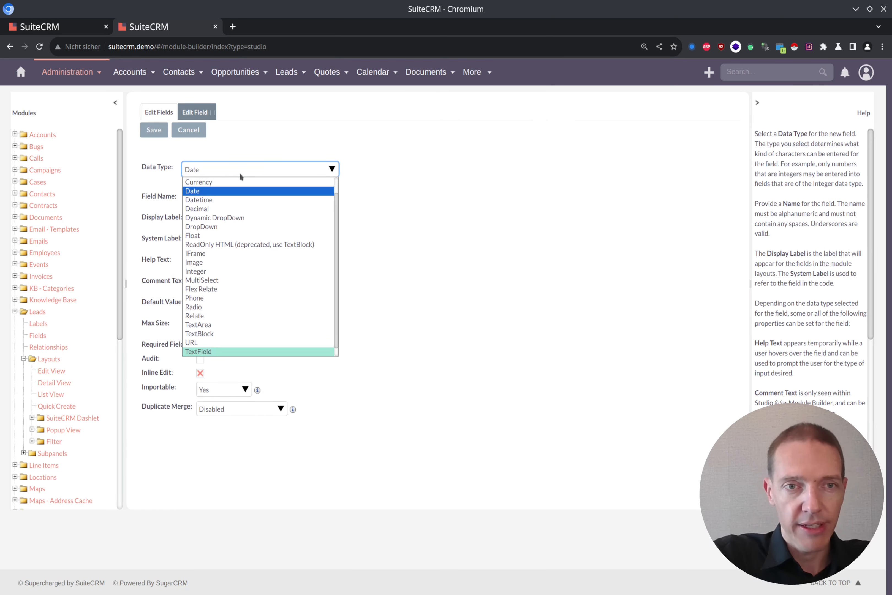
{"action": "key", "text": "Down"}
{"action": "key", "text": "Return"}
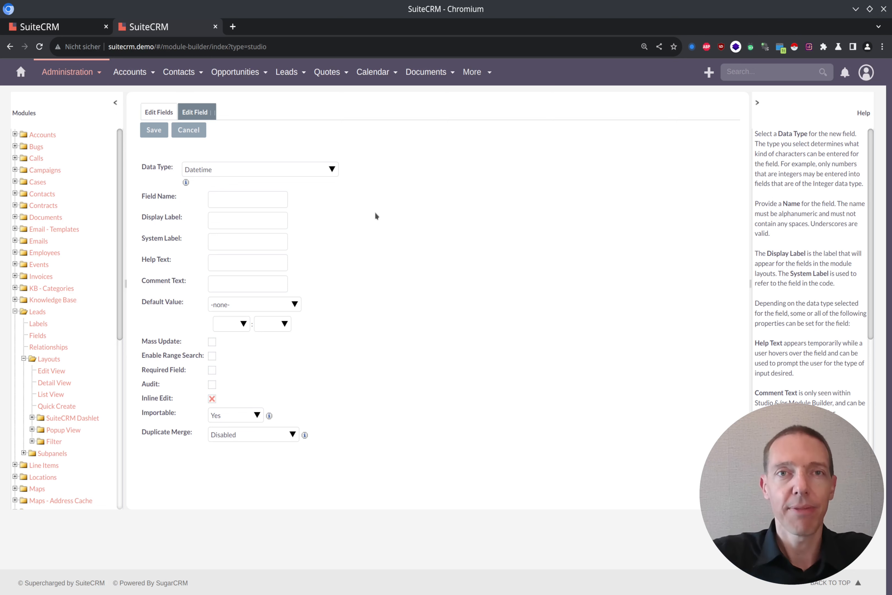
Name the new Datetime field first_contacted
{"action": "left_click", "coordinate": [281, 202]}
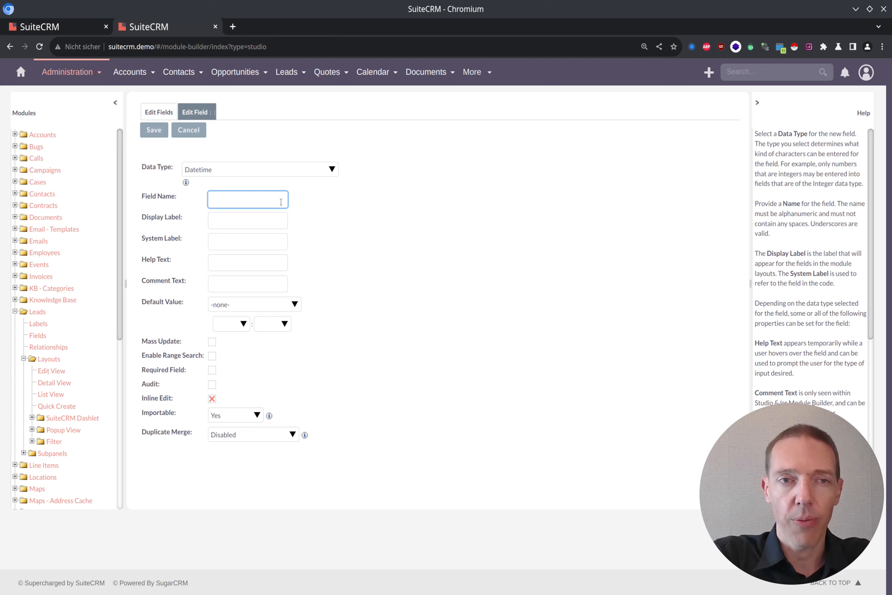
{"action": "type", "text": "First Co"}
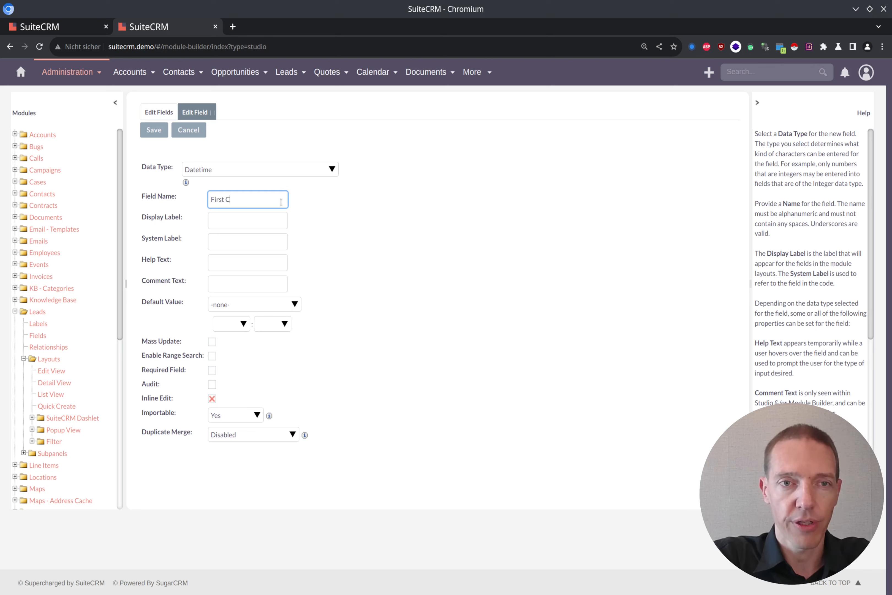
{"action": "key", "text": "ctrl+BackSpace"}
{"action": "key", "text": "ctrl+BackSpace"}
{"action": "type", "text": "first contacted"}
{"action": "key", "text": "Tab"}
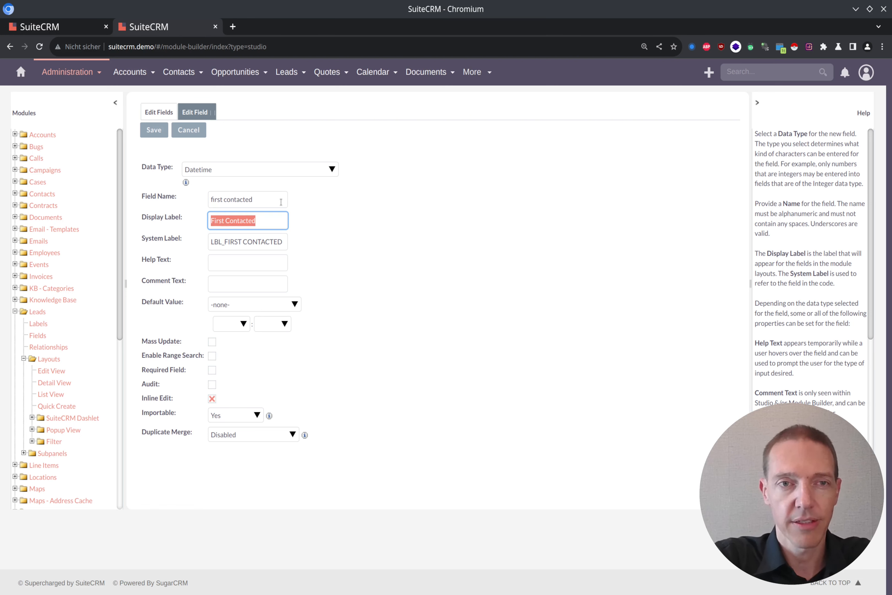
{"action": "left_click", "coordinate": [261, 196]}
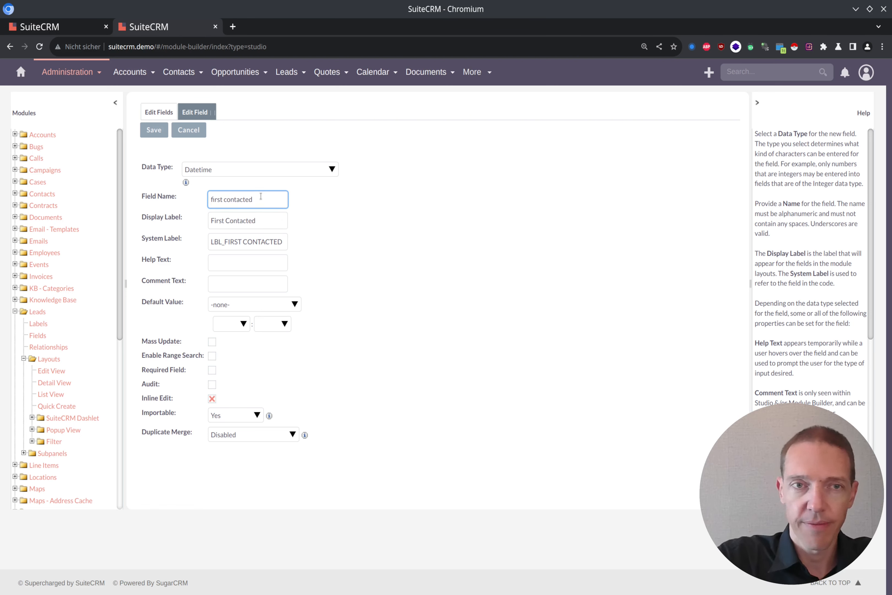
{"action": "key", "text": "ctrl+Left"}
{"action": "key", "text": "BackSpace"}
{"action": "type", "text": "_"}
{"action": "key", "text": "Tab"}
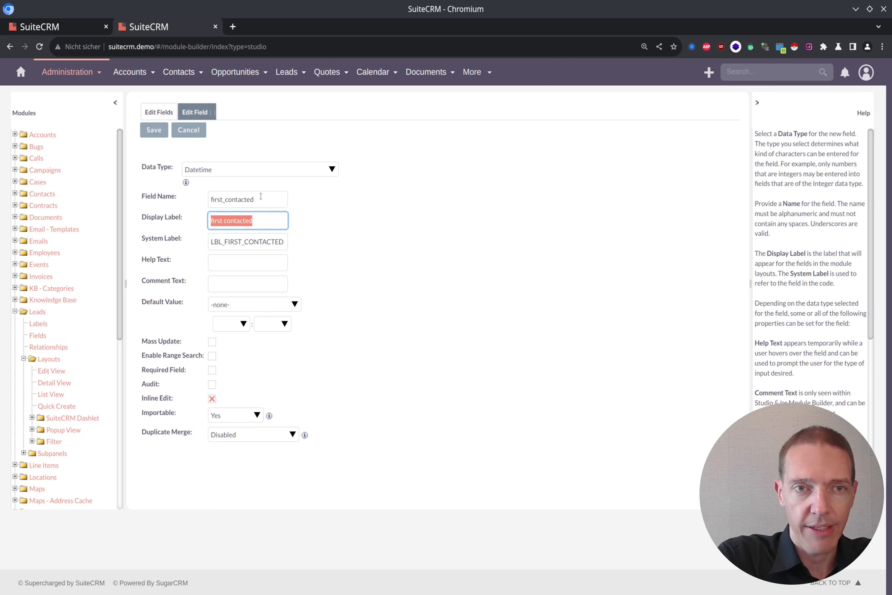
Set the field's display label to "First contacted" and save the field
{"action": "key", "text": "ctrl+Left"}
{"action": "key", "text": "shift+Right"}
{"action": "key", "text": "ctrl+Left"}
{"action": "key", "text": "ctrl+Left"}
{"action": "key", "text": "shift+Right"}
{"action": "type", "text": "F"}
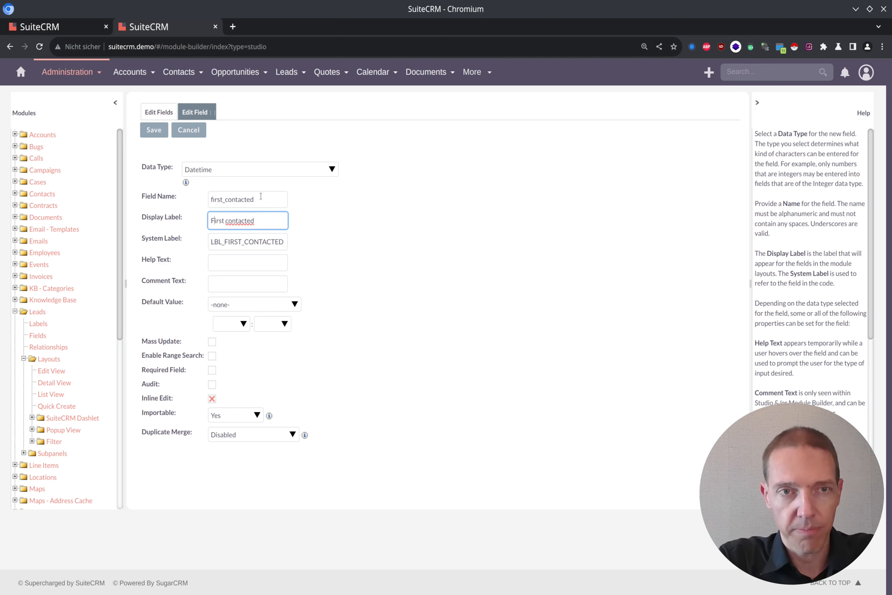
{"action": "left_click", "coordinate": [368, 218]}
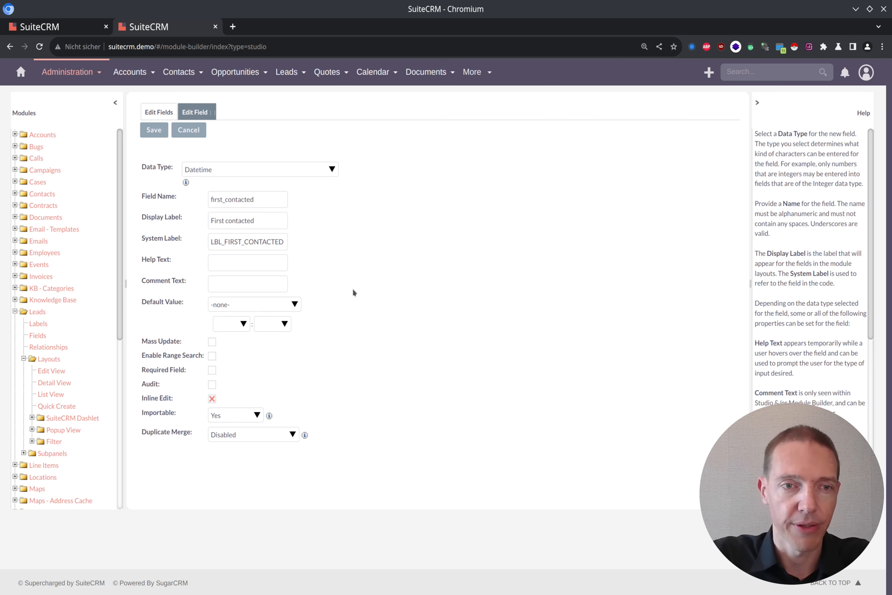
{"action": "left_click", "coordinate": [156, 130]}
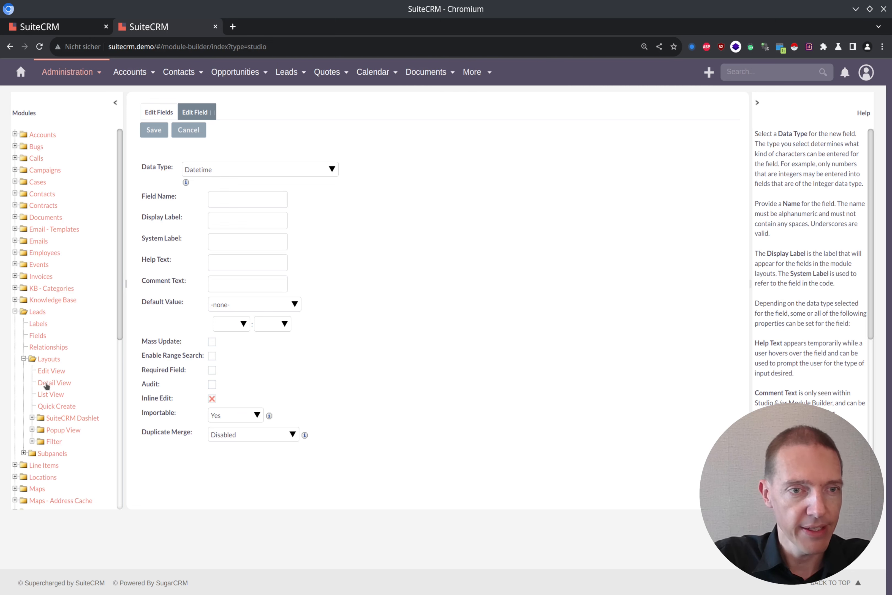
Add a row below Description in the Leads Edit View, place the First contacted field in it and deploy the layout
{"action": "left_click", "coordinate": [54, 372]}
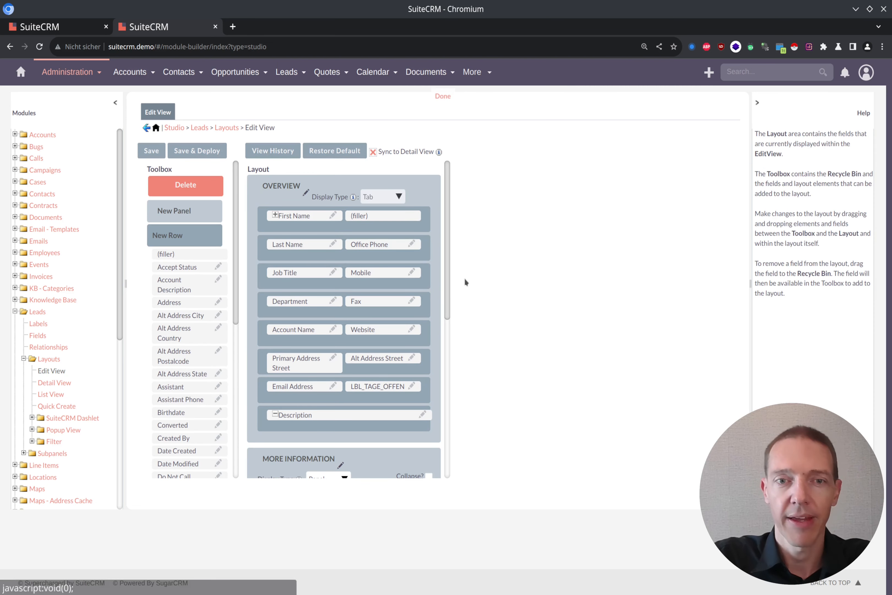
{"action": "left_click_drag", "start_coordinate": [167, 235], "coordinate": [314, 438]}
{"action": "scroll", "coordinate": [182, 282], "scroll_direction": "down", "scroll_amount": 8}
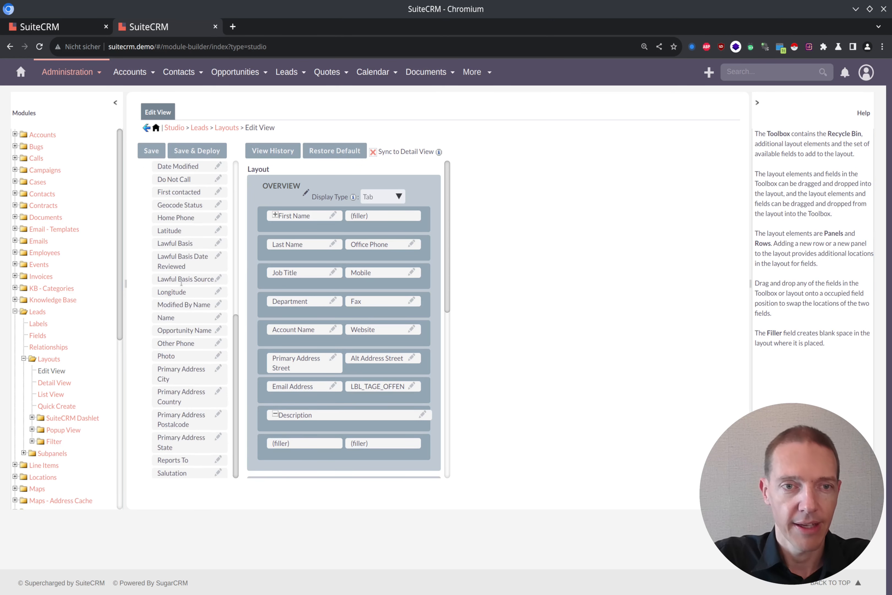
{"action": "left_click_drag", "start_coordinate": [197, 193], "coordinate": [321, 445]}
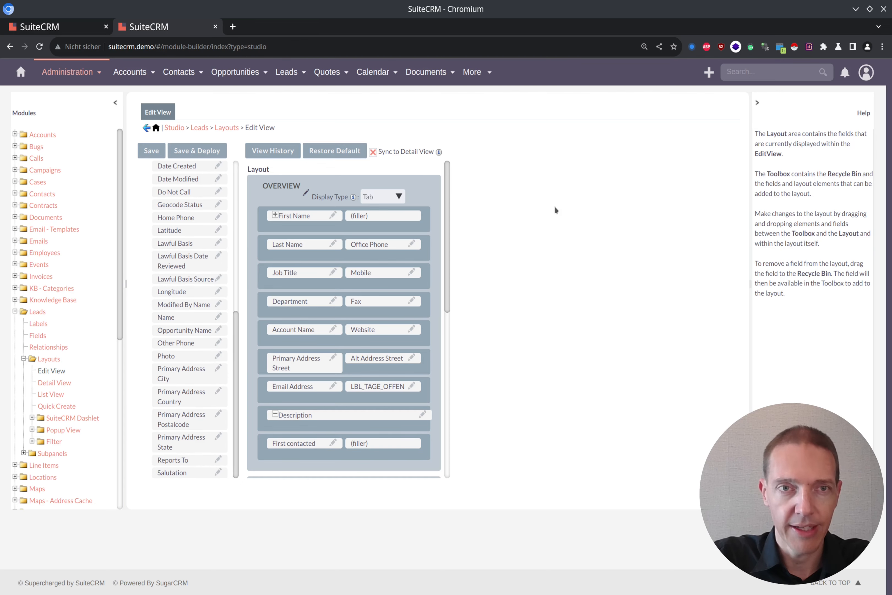
{"action": "left_click_drag", "start_coordinate": [469, 151], "coordinate": [385, 152]}
{"action": "left_click", "coordinate": [177, 150]}
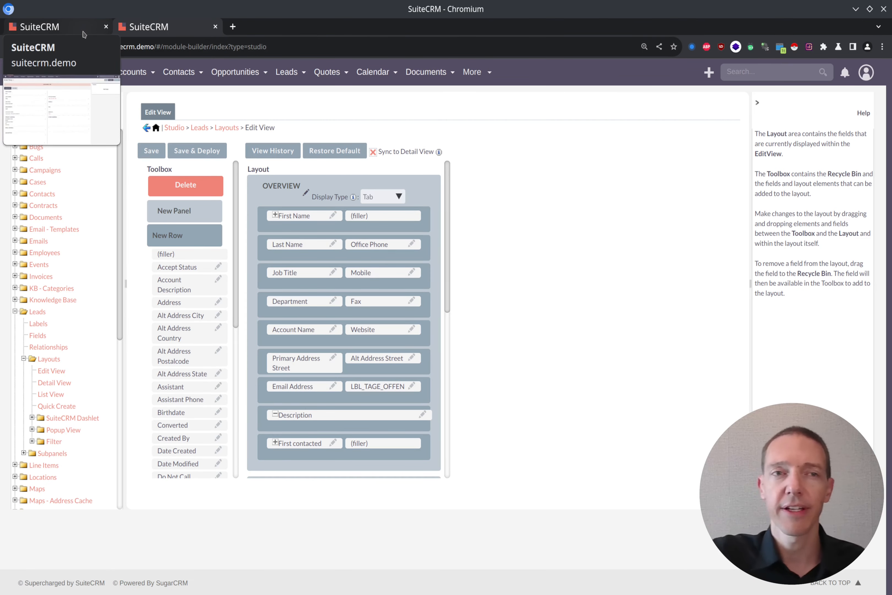
Reload the open lead record and check its overview for the First Contacted field
{"action": "left_click", "coordinate": [86, 32]}
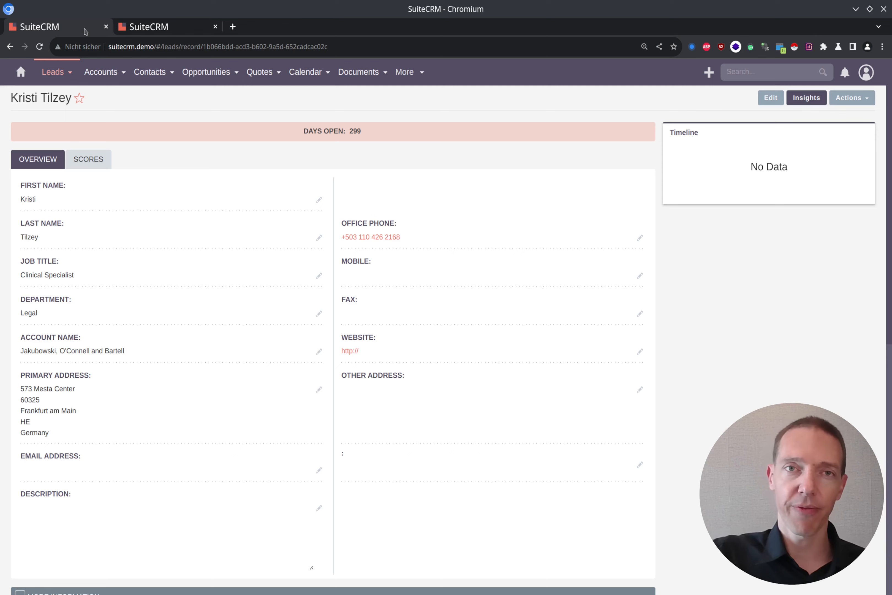
{"action": "key", "text": "F5"}
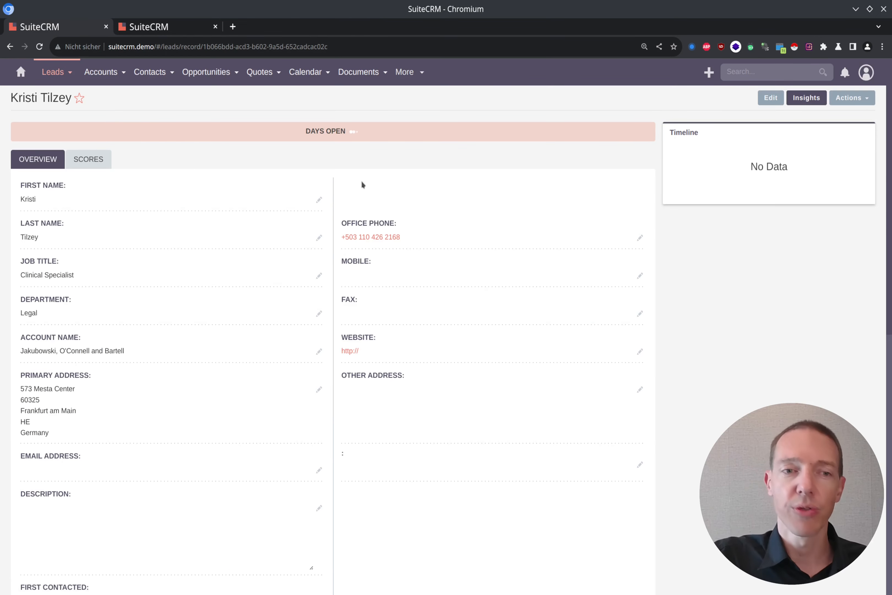
{"action": "scroll", "coordinate": [281, 363], "scroll_direction": "down", "scroll_amount": 5}
{"action": "left_click_drag", "start_coordinate": [38, 355], "coordinate": [116, 362]}
{"action": "left_click", "coordinate": [116, 364]}
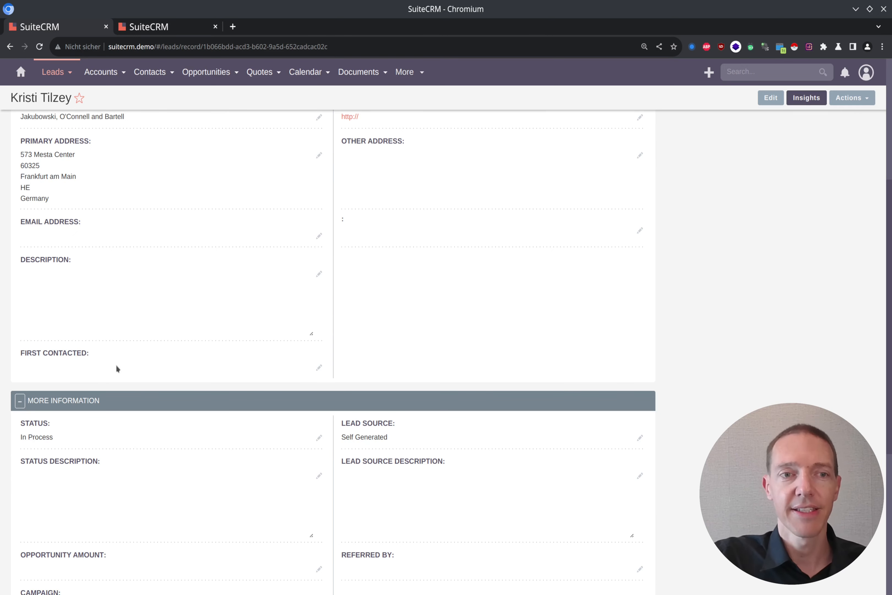
Inspect the First Contacted date and time picker in the lead's edit mode, then cancel editing
{"action": "left_click", "coordinate": [771, 98]}
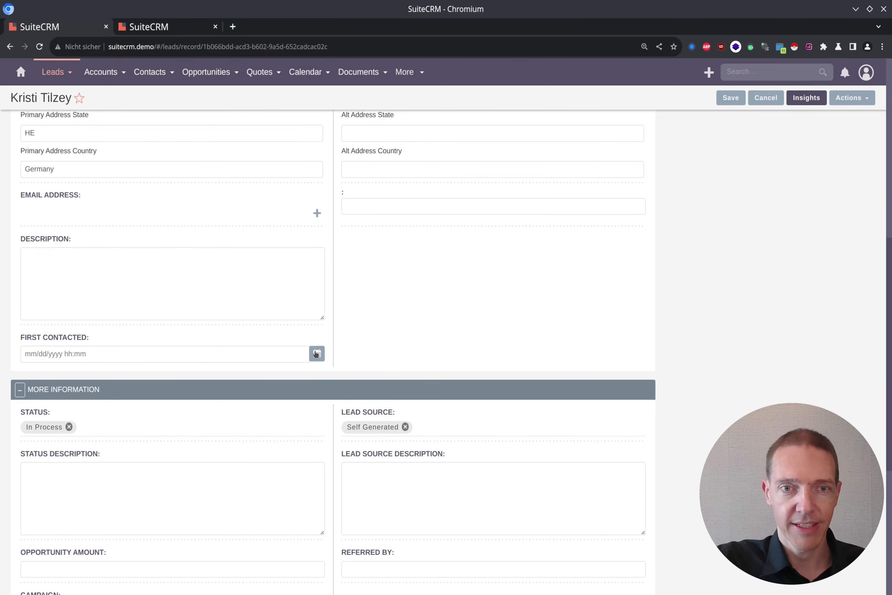
{"action": "left_click", "coordinate": [316, 353]}
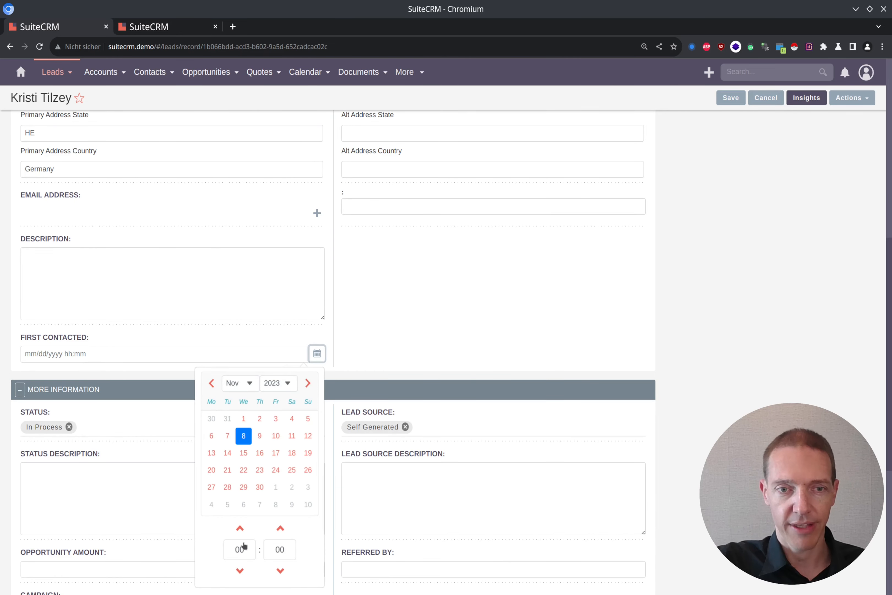
{"action": "left_click", "coordinate": [714, 363]}
{"action": "left_click", "coordinate": [766, 99]}
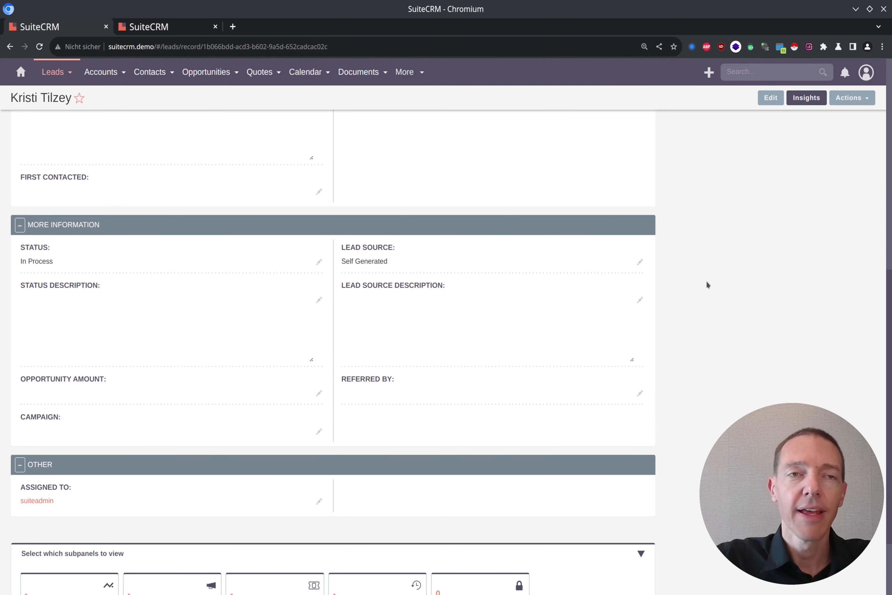
Go to the Workflow Manager in the administration area and start a new workflow
{"action": "key", "text": "ctrl+Tab"}
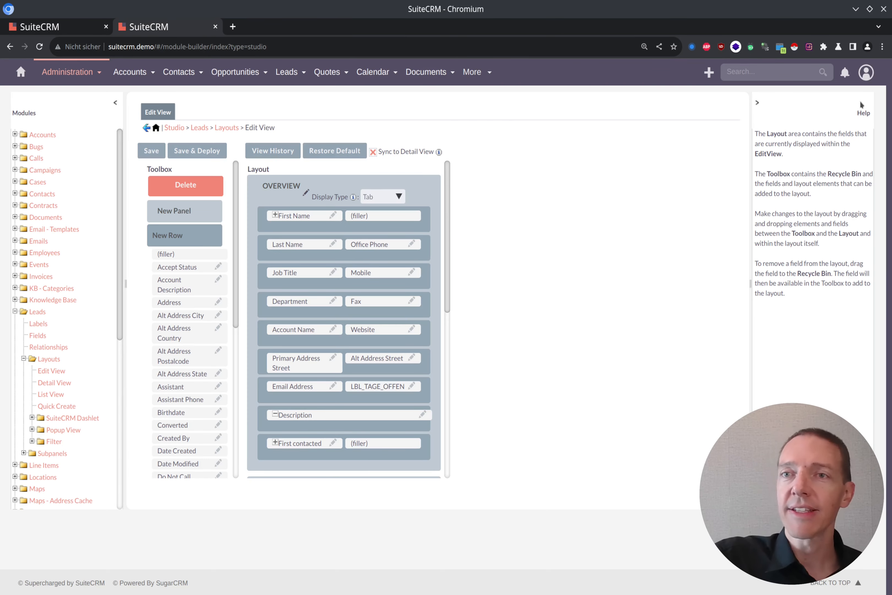
{"action": "left_click", "coordinate": [866, 72]}
{"action": "left_click", "coordinate": [795, 169]}
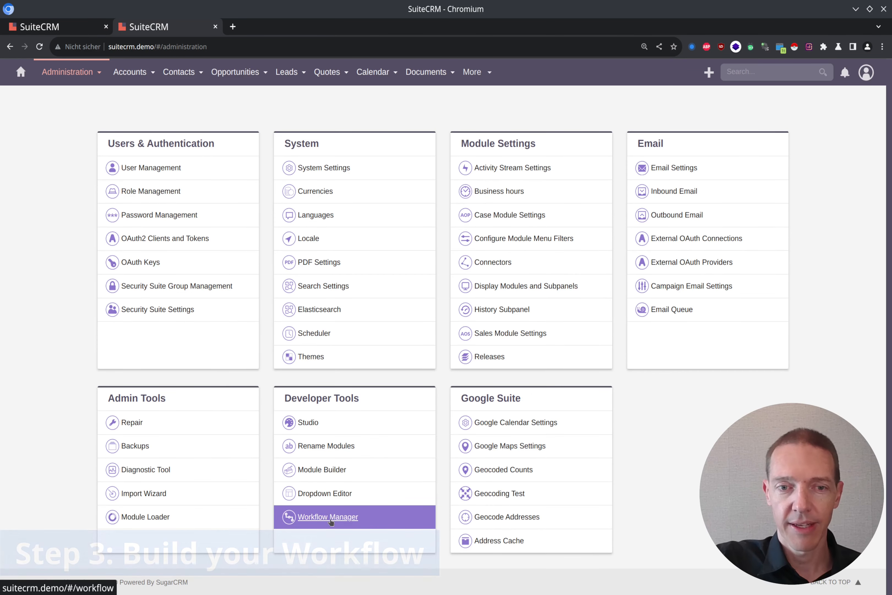
{"action": "left_click", "coordinate": [330, 517]}
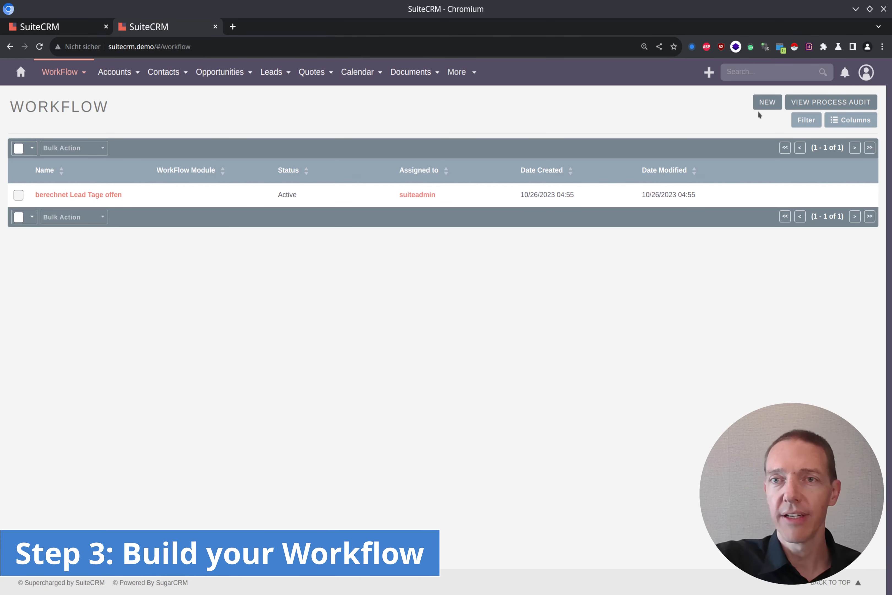
{"action": "left_click", "coordinate": [778, 96]}
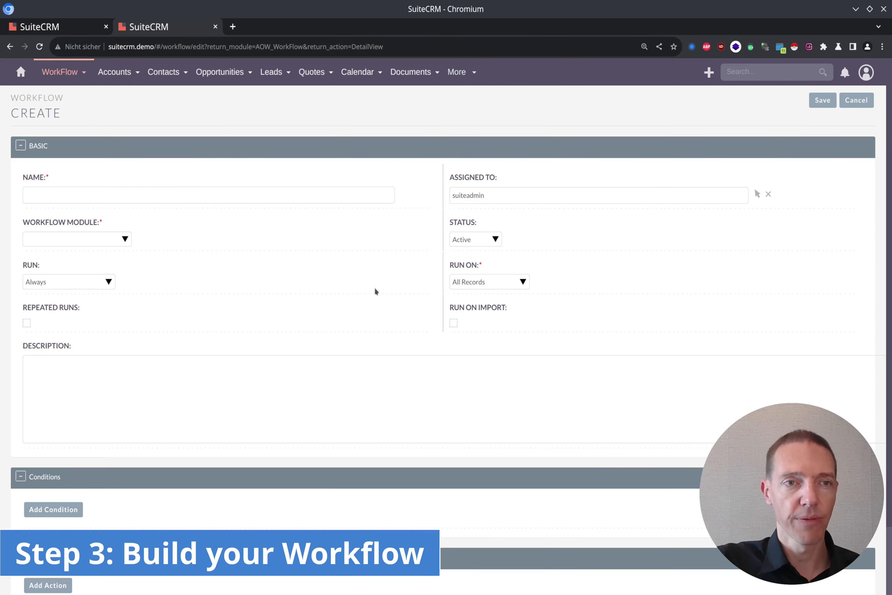
Name the workflow "follow Up Lead" and set its workflow module to Leads
{"action": "left_click", "coordinate": [268, 188]}
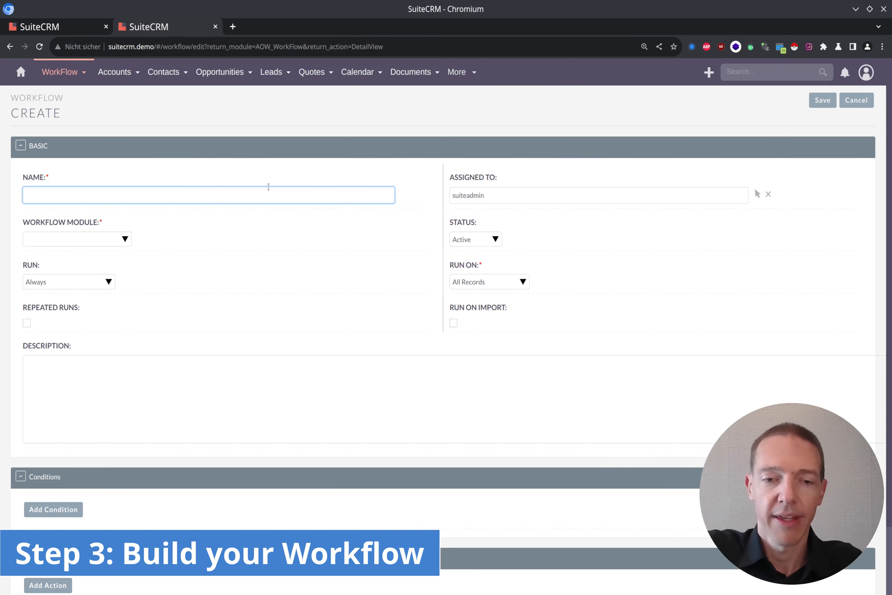
{"action": "type", "text": "follow"}
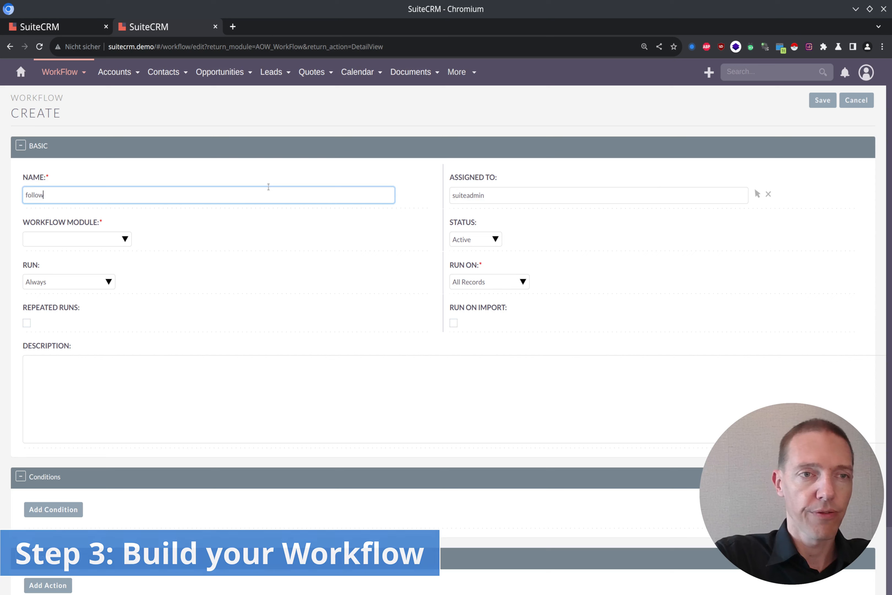
{"action": "type", "text": " Up Lead"}
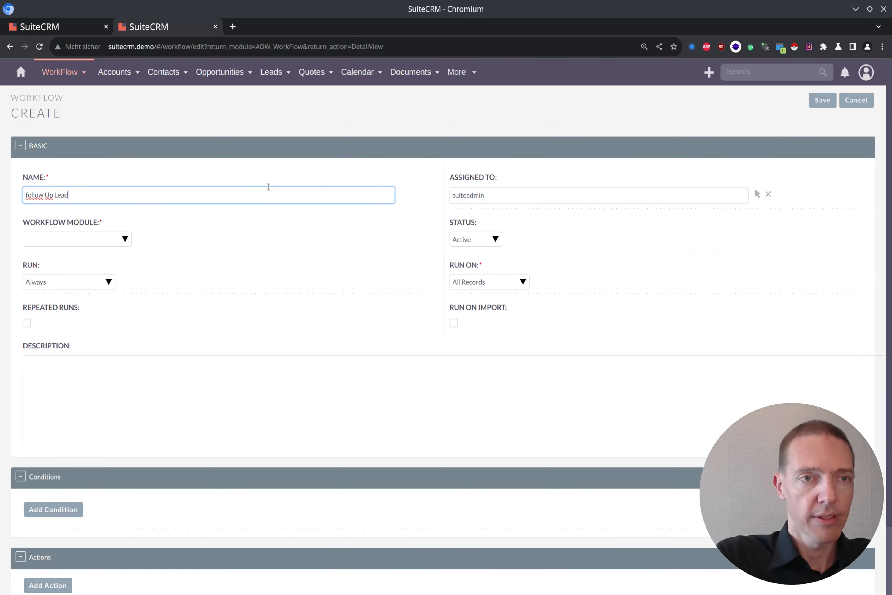
{"action": "left_click", "coordinate": [104, 240]}
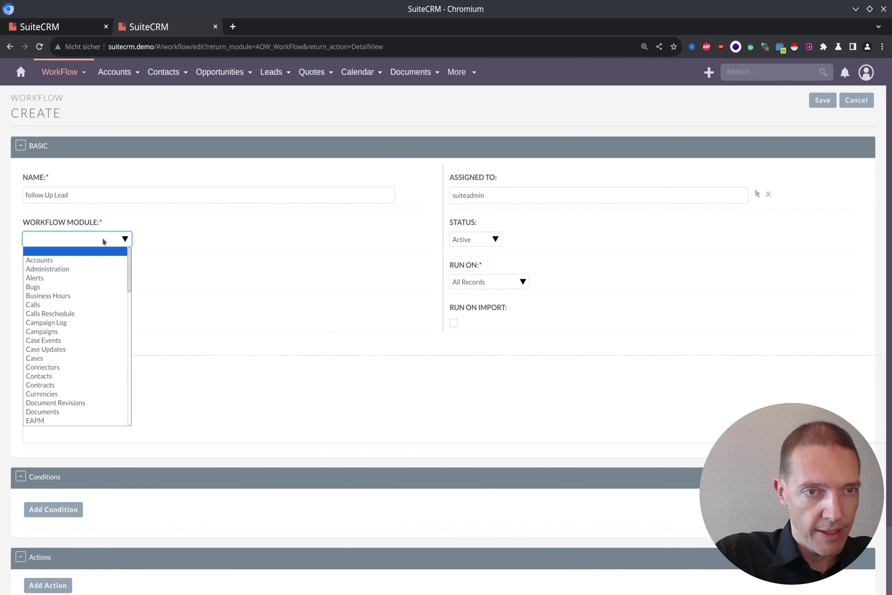
{"action": "type", "text": "Leads"}
{"action": "key", "text": "Return"}
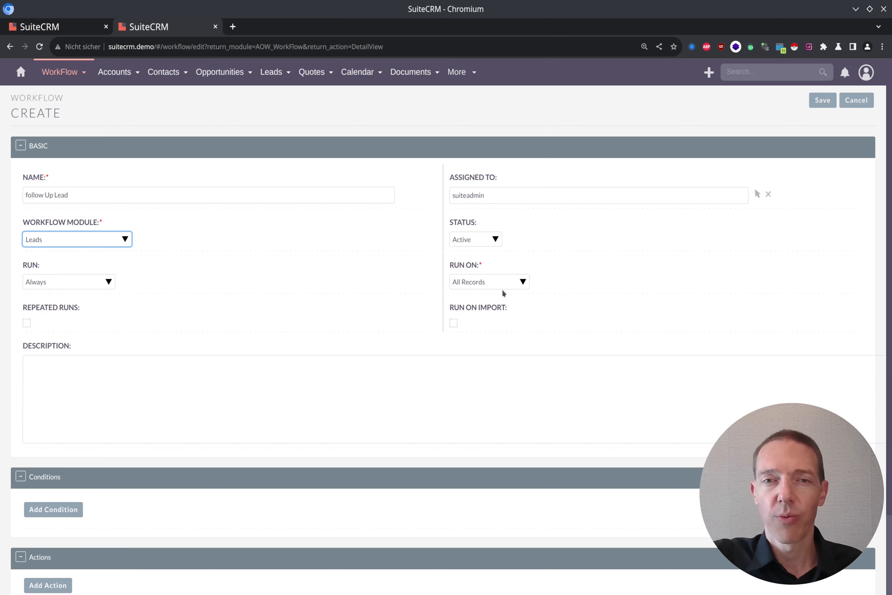
Set the workflow to run Only In The Scheduler and on All Records
{"action": "left_click", "coordinate": [108, 283]}
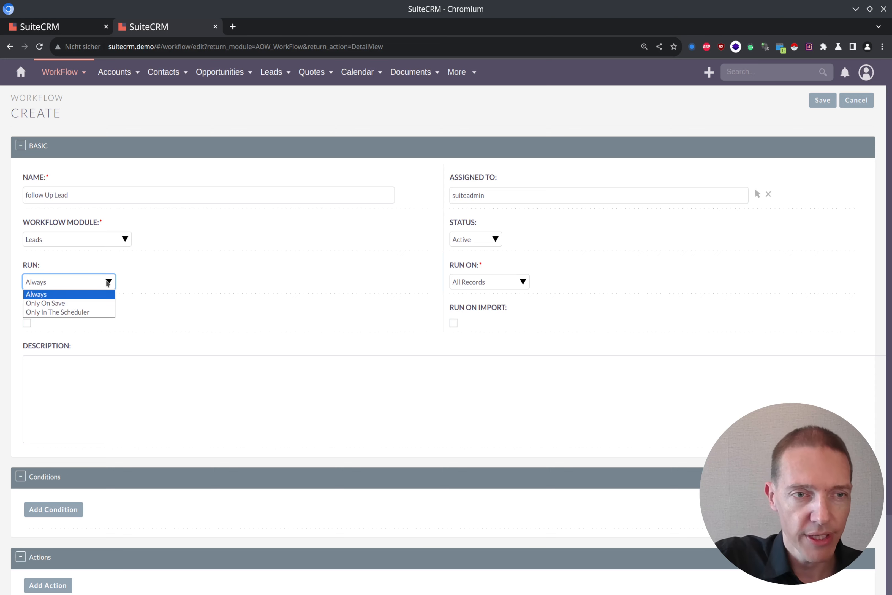
{"action": "left_click", "coordinate": [102, 312]}
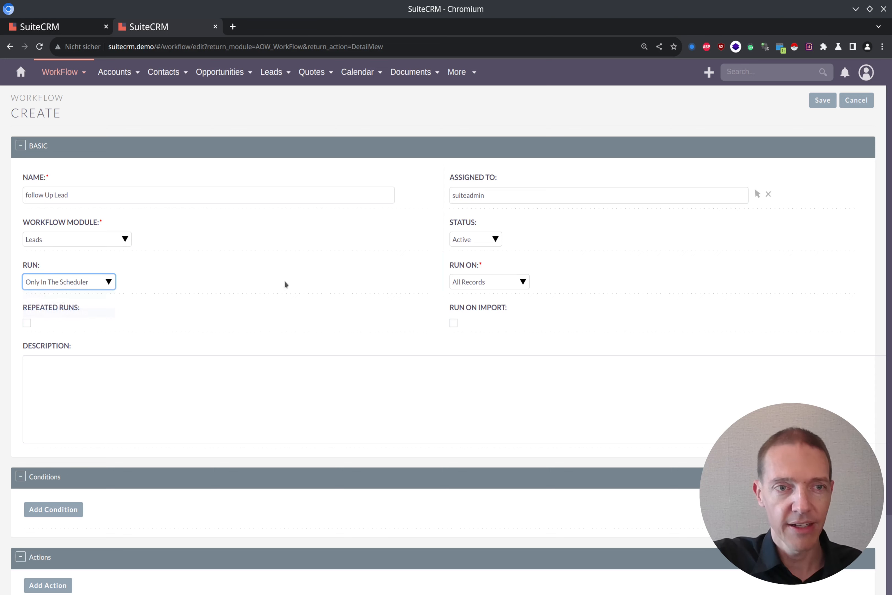
{"action": "left_click", "coordinate": [41, 292]}
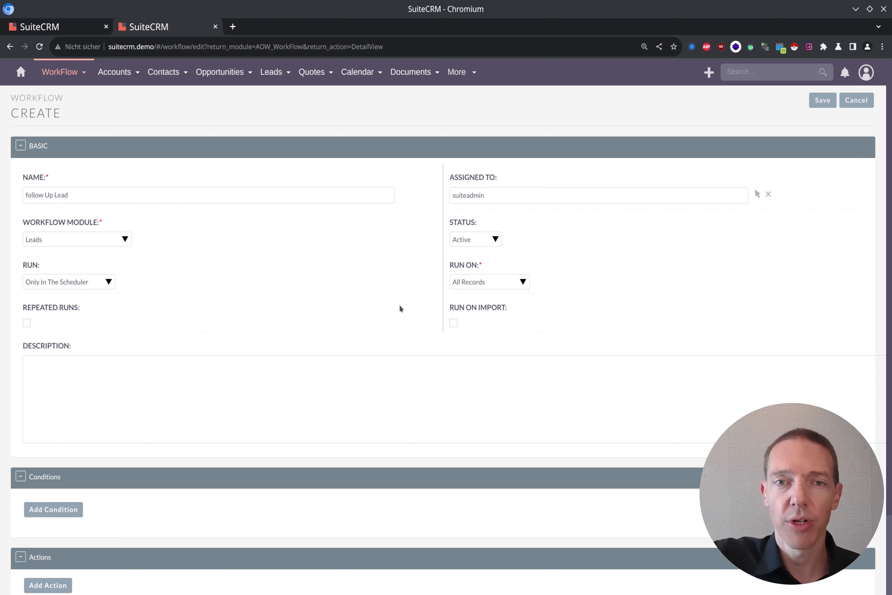
{"action": "left_click", "coordinate": [498, 285]}
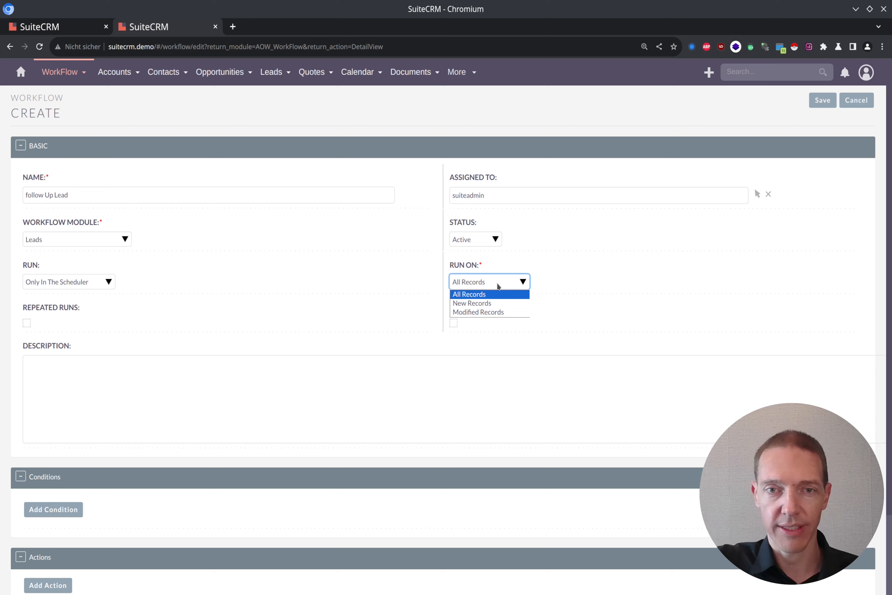
{"action": "left_click", "coordinate": [522, 294]}
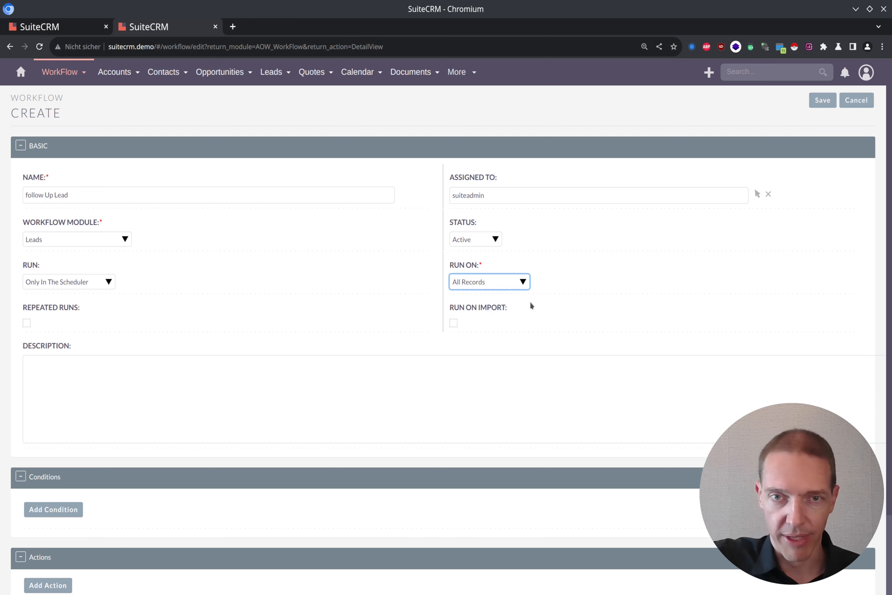
{"action": "left_click", "coordinate": [489, 284]}
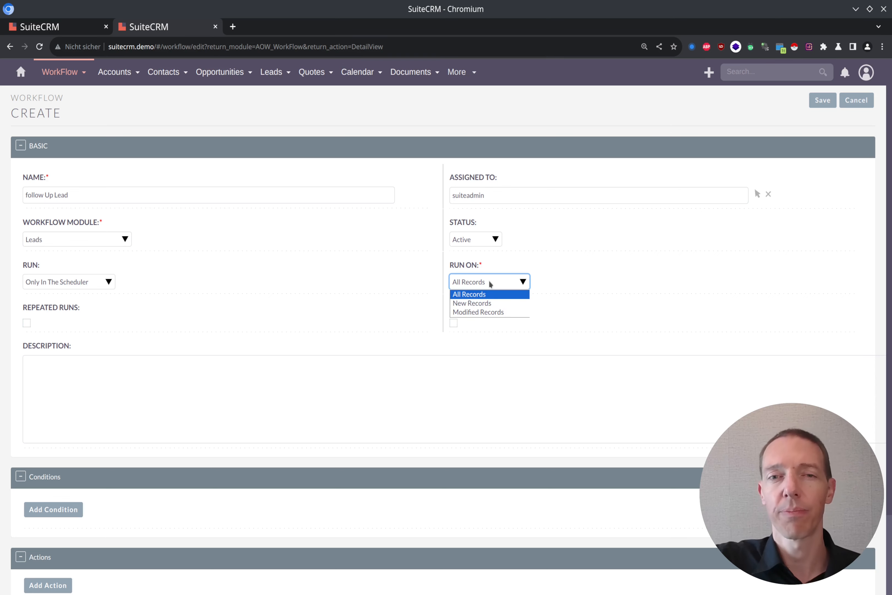
{"action": "left_click", "coordinate": [479, 294]}
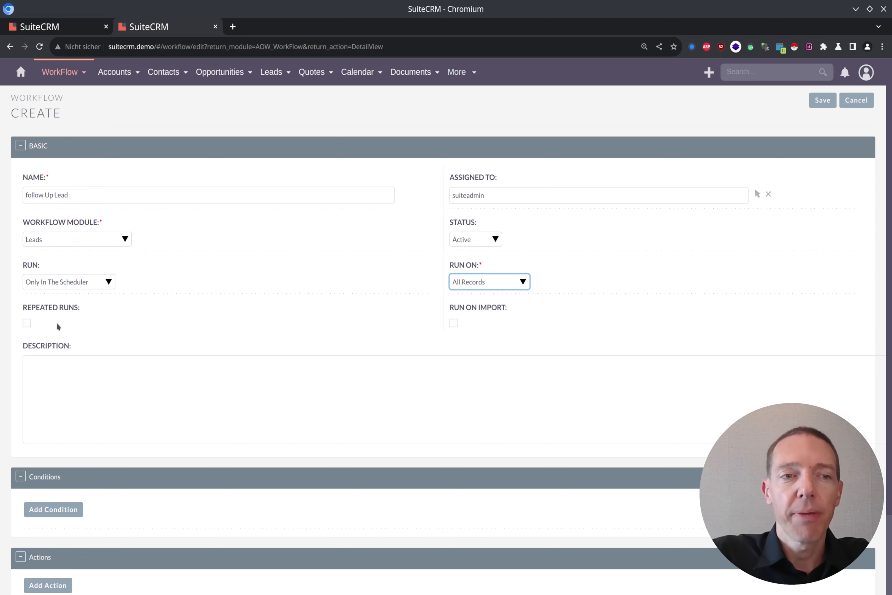
Add a workflow condition for the Leads module that uses the First contacted field
{"action": "scroll", "coordinate": [126, 314], "scroll_direction": "down", "scroll_amount": 3}
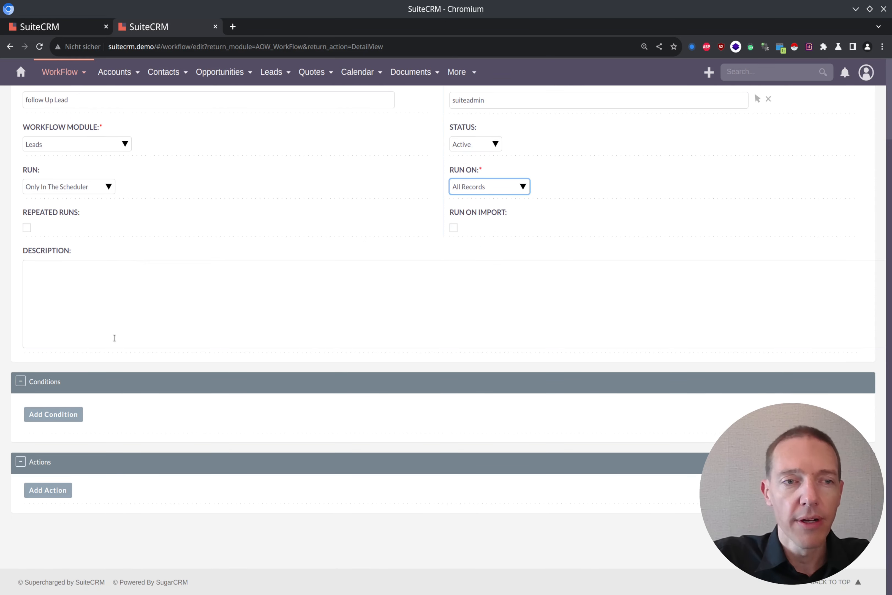
{"action": "left_click", "coordinate": [71, 416]}
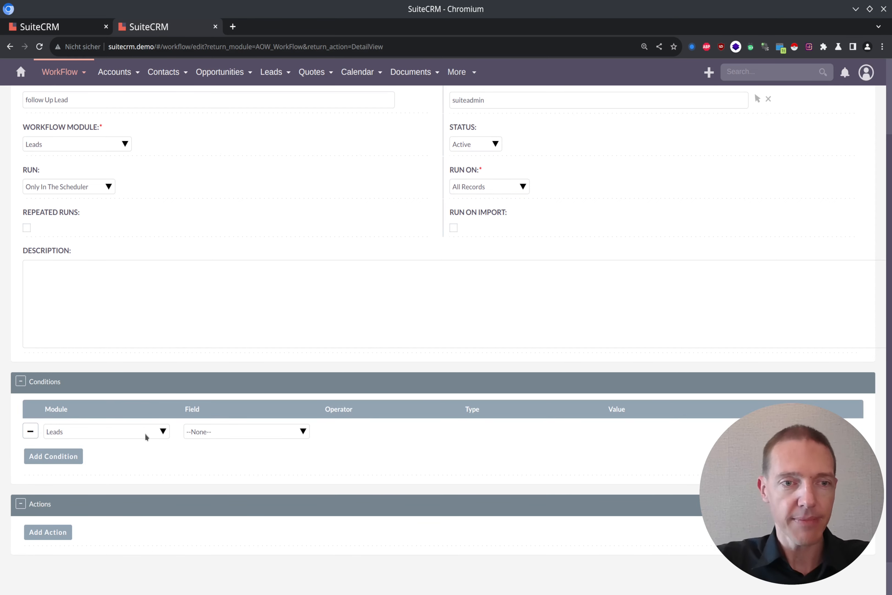
{"action": "left_click", "coordinate": [228, 431]}
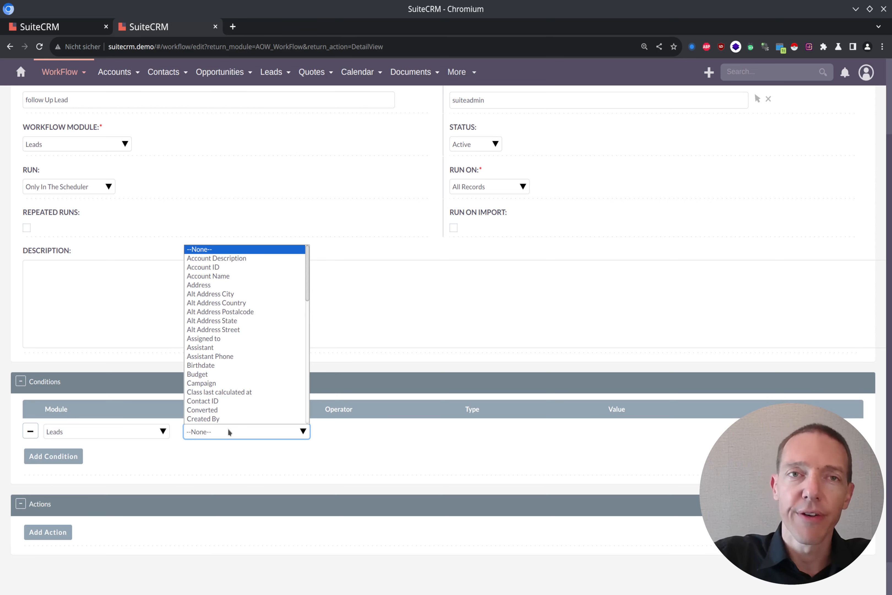
{"action": "type", "text": "fi"}
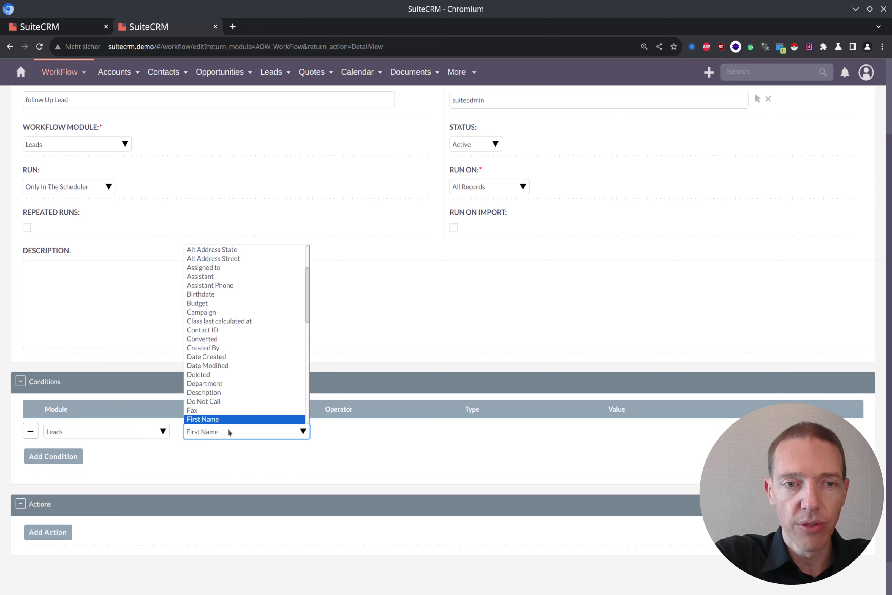
{"action": "key", "text": "Return"}
{"action": "left_click", "coordinate": [228, 430]}
{"action": "key", "text": "Down"}
{"action": "key", "text": "Return"}
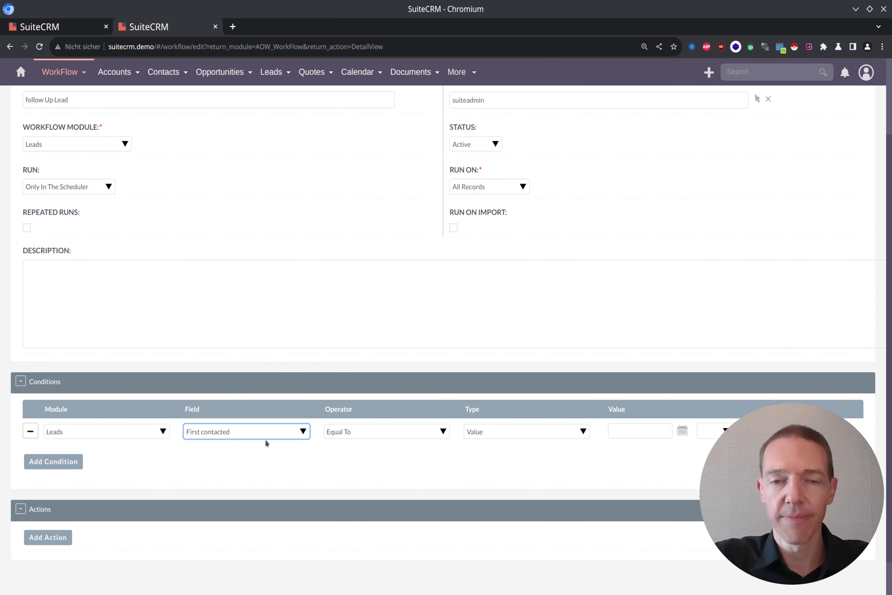
Set the First contacted condition's operator to Less Than or Equal To and its type to Date
{"action": "scroll", "coordinate": [410, 484], "scroll_direction": "down", "scroll_amount": 2}
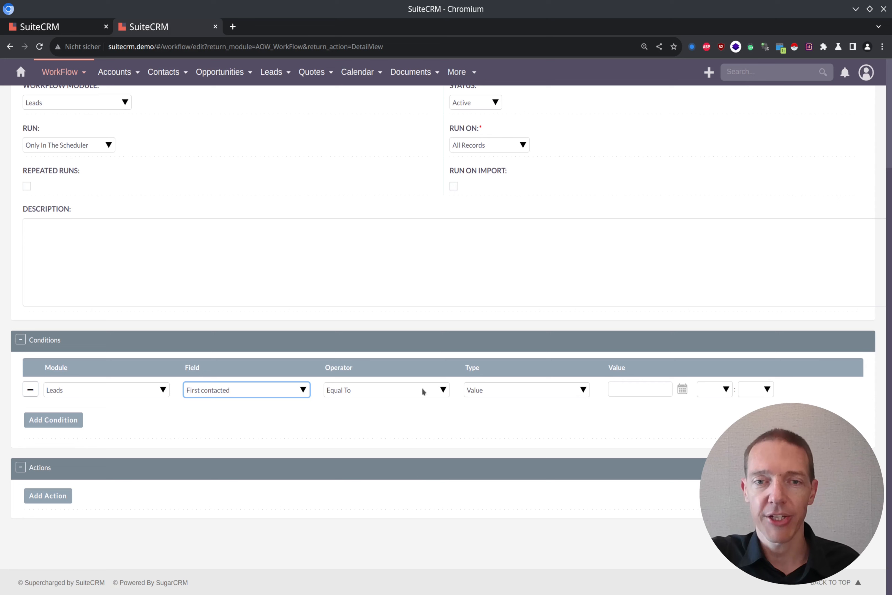
{"action": "left_click", "coordinate": [443, 391]}
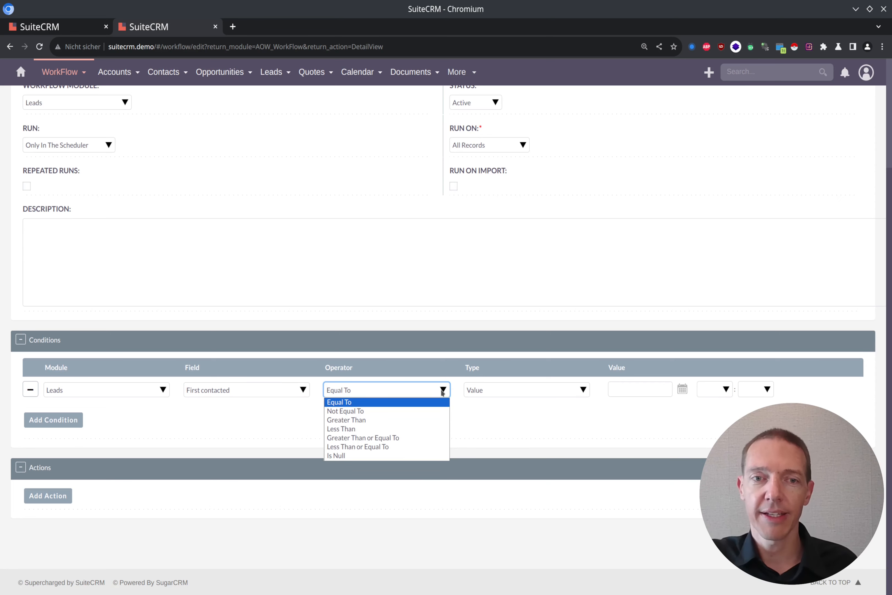
{"action": "left_click", "coordinate": [424, 447]}
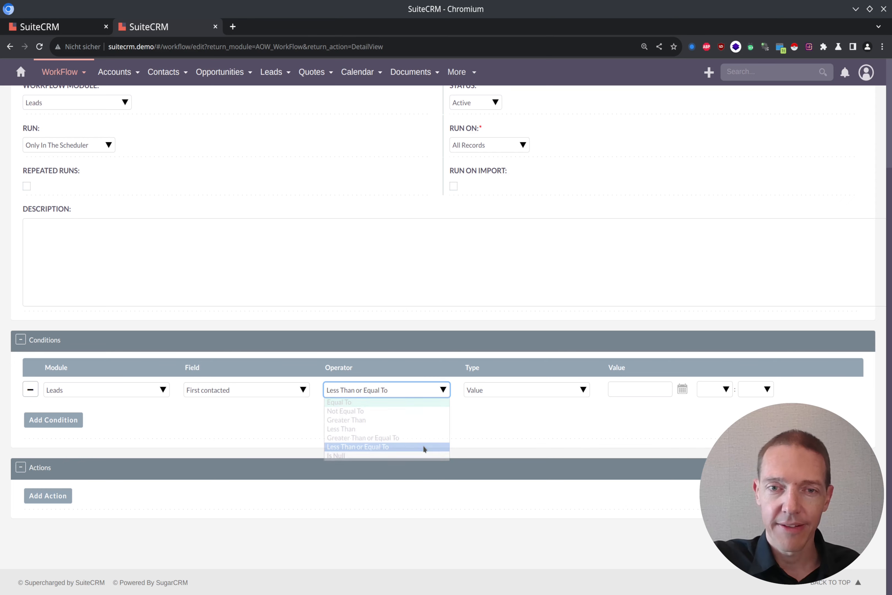
{"action": "left_click", "coordinate": [529, 385]}
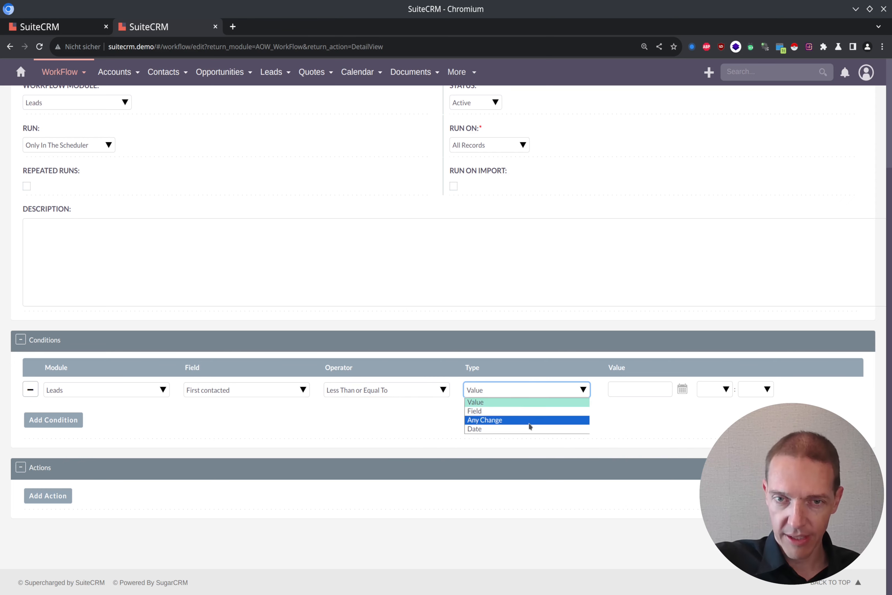
{"action": "left_click", "coordinate": [529, 428]}
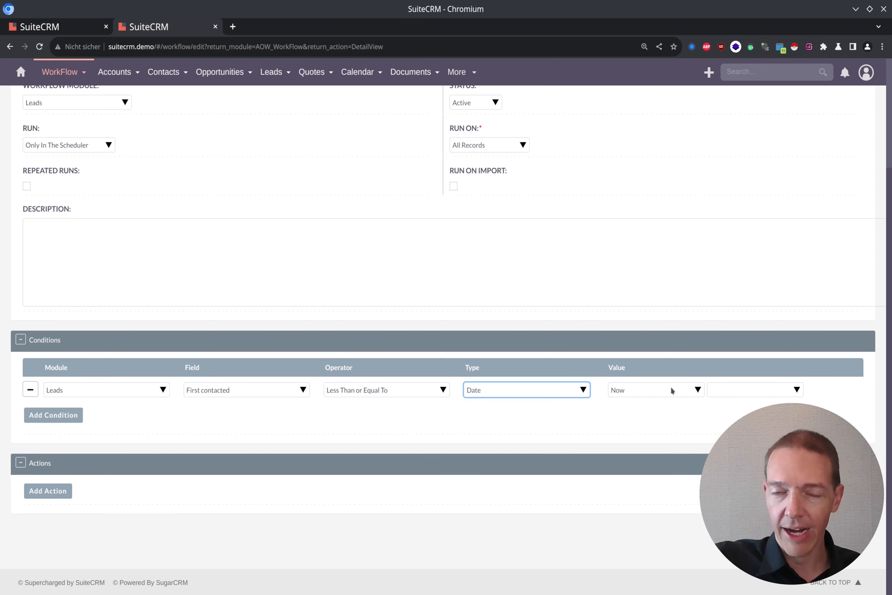
Set the condition's comparison value to Now minus 7 Days
{"action": "left_click", "coordinate": [741, 387]}
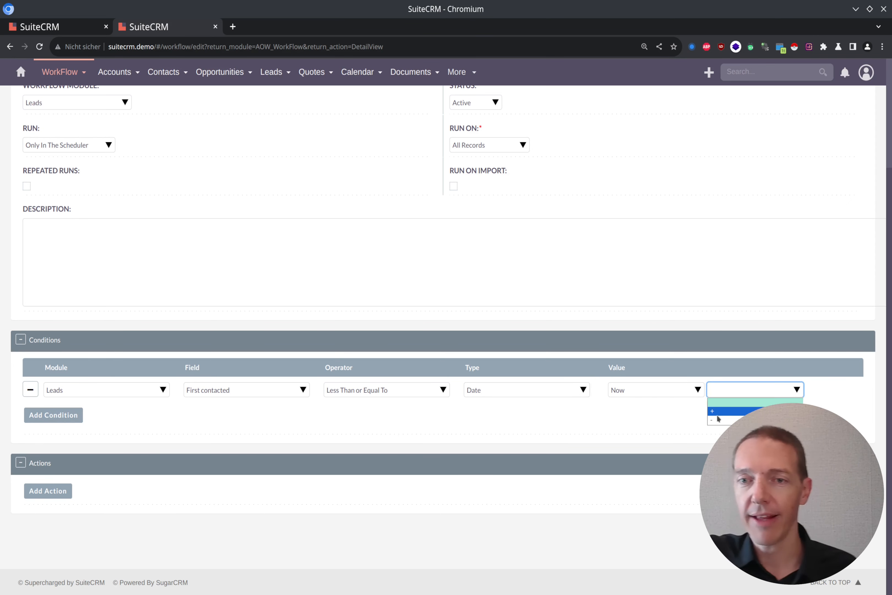
{"action": "left_click", "coordinate": [730, 419]}
{"action": "left_click", "coordinate": [700, 412]}
{"action": "type", "text": "7"}
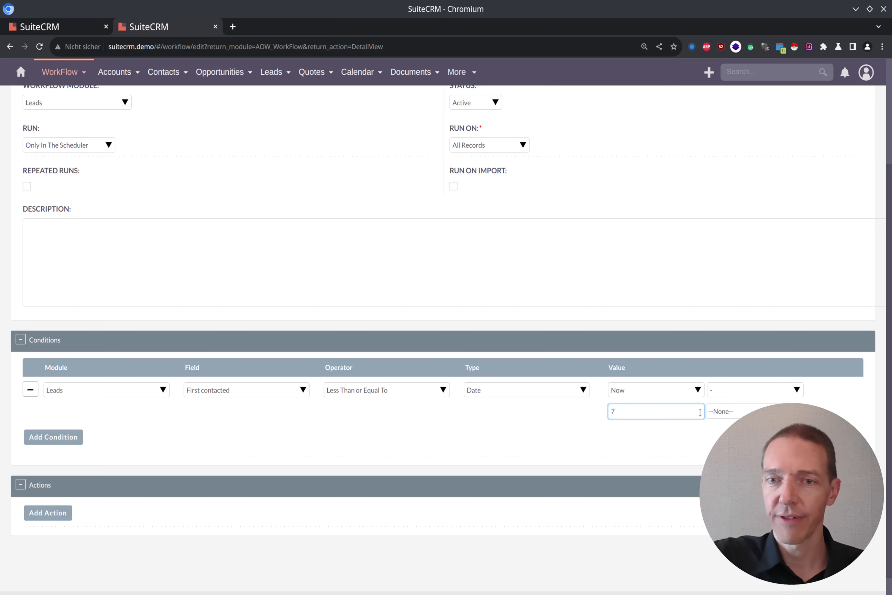
{"action": "left_click", "coordinate": [754, 409]}
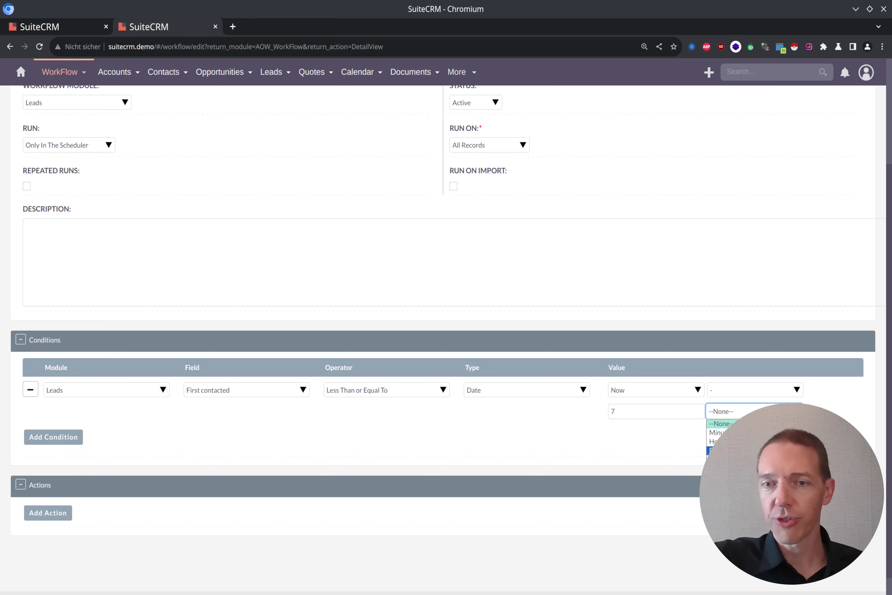
{"action": "left_click", "coordinate": [726, 450]}
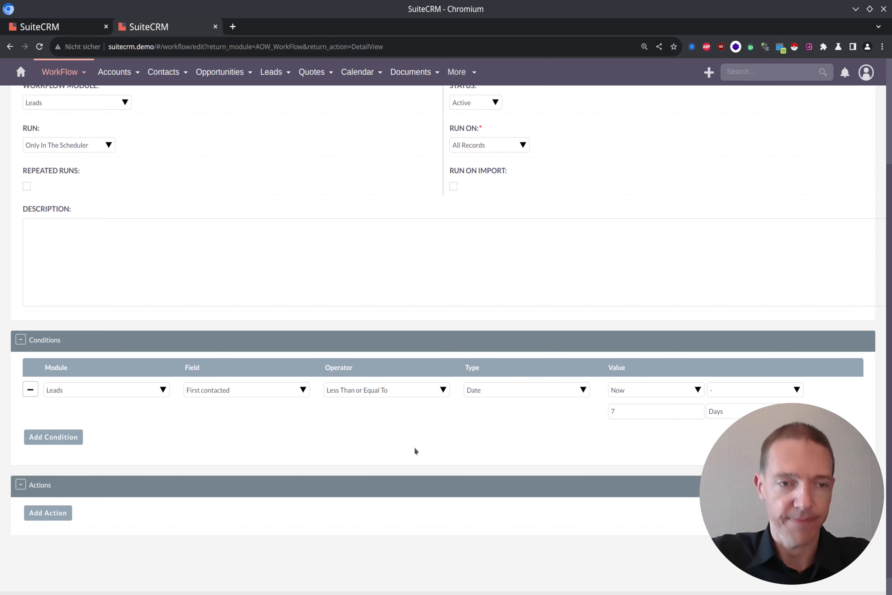
Add a Create Record action to the workflow with Tasks as its record type
{"action": "left_click", "coordinate": [60, 516]}
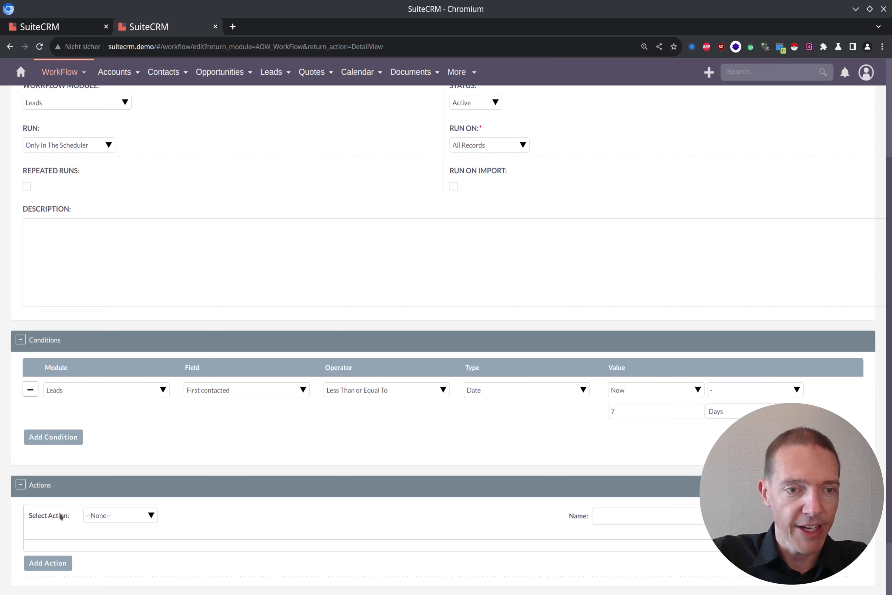
{"action": "scroll", "coordinate": [138, 451], "scroll_direction": "down", "scroll_amount": 2}
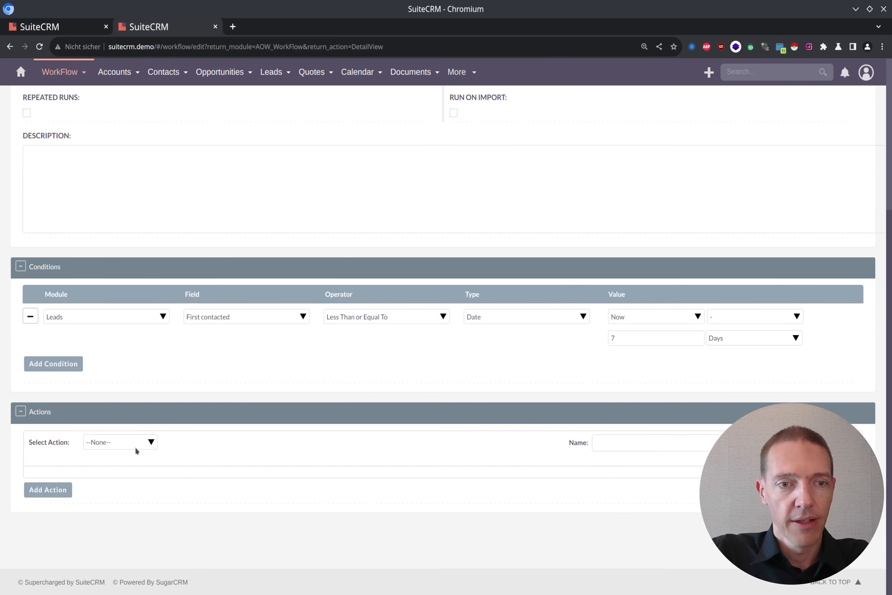
{"action": "left_click", "coordinate": [150, 441]}
{"action": "left_click", "coordinate": [137, 463]}
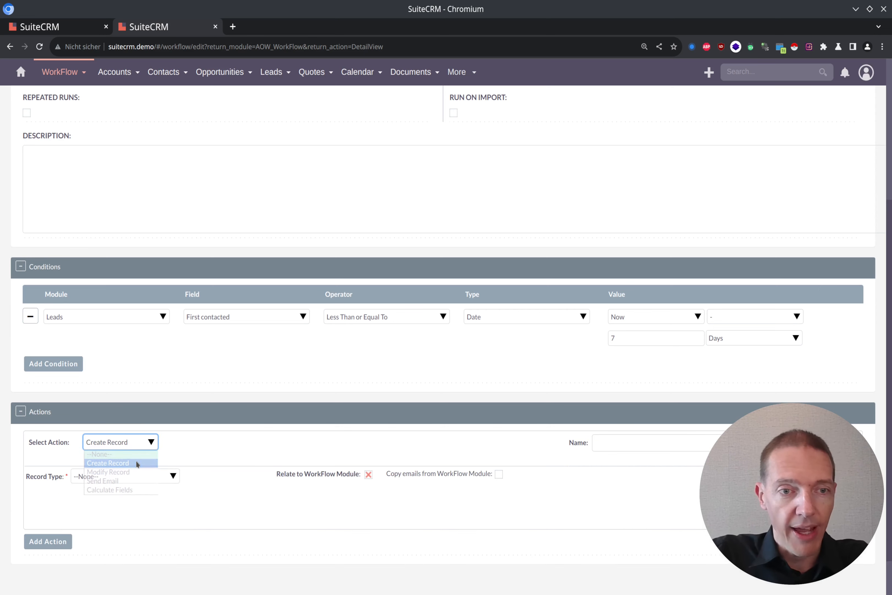
{"action": "scroll", "coordinate": [192, 426], "scroll_direction": "down", "scroll_amount": 2}
{"action": "left_click", "coordinate": [172, 426]}
{"action": "type", "text": "tas"}
{"action": "key", "text": "Return"}
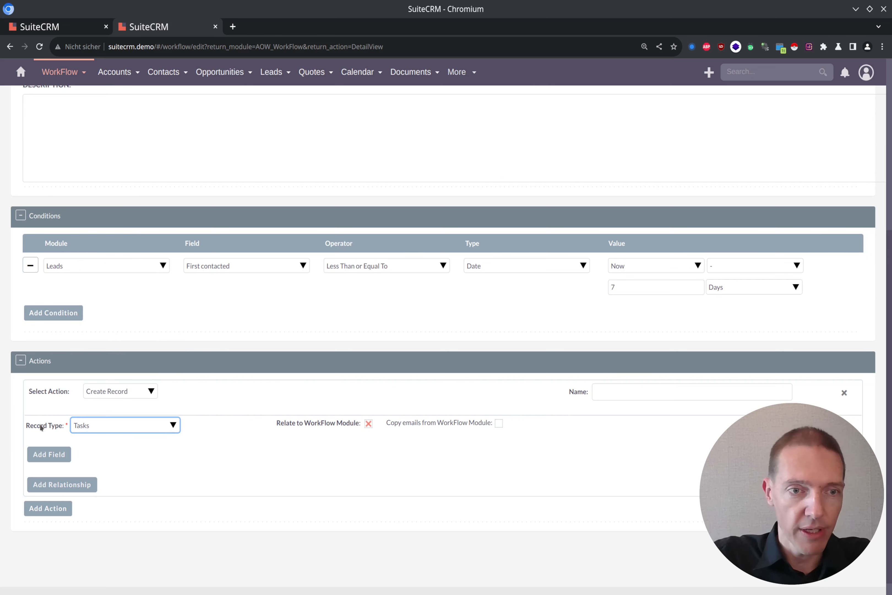
Add an Assigned to field to the task action, filled from the lead's Assigned to field
{"action": "left_click", "coordinate": [59, 454]}
{"action": "left_click", "coordinate": [96, 448]}
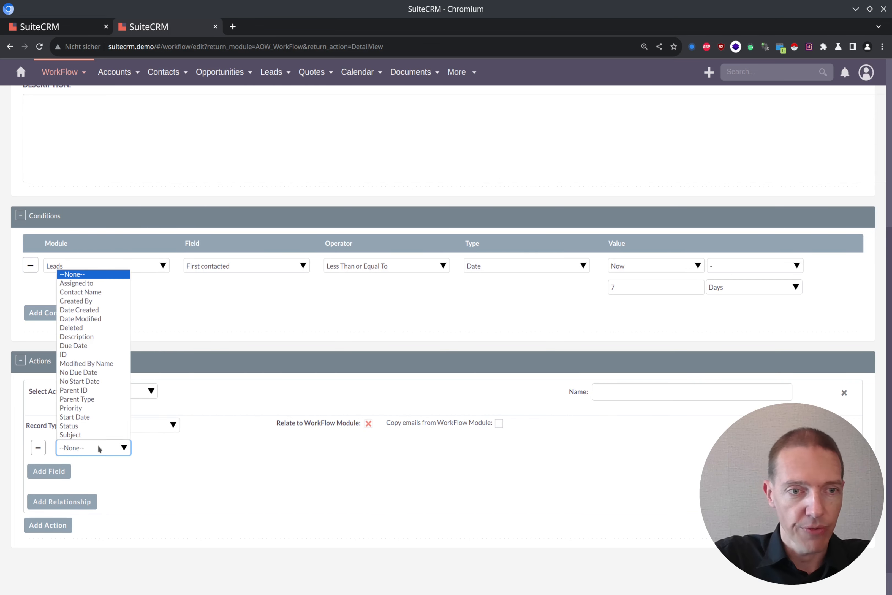
{"action": "left_click", "coordinate": [89, 283]}
{"action": "left_click", "coordinate": [202, 447]}
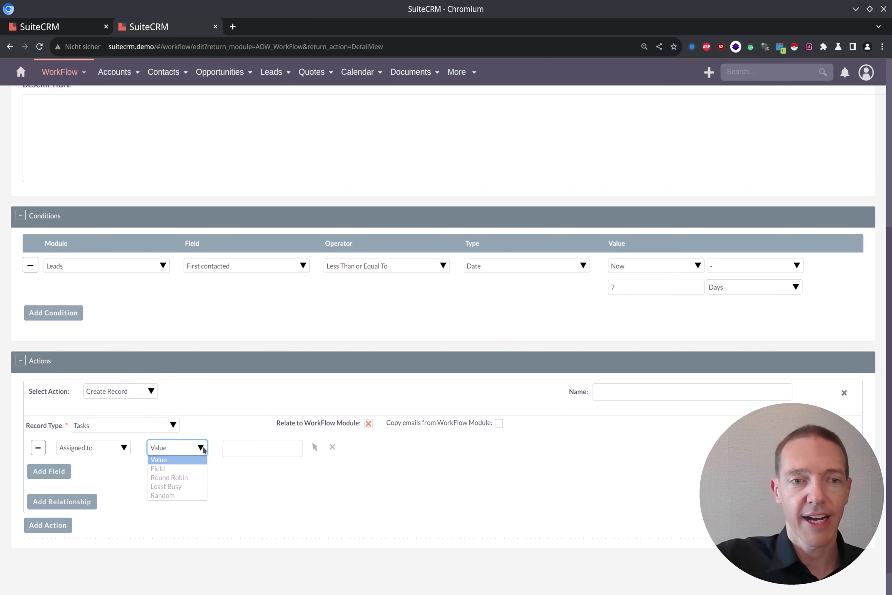
{"action": "left_click", "coordinate": [163, 468]}
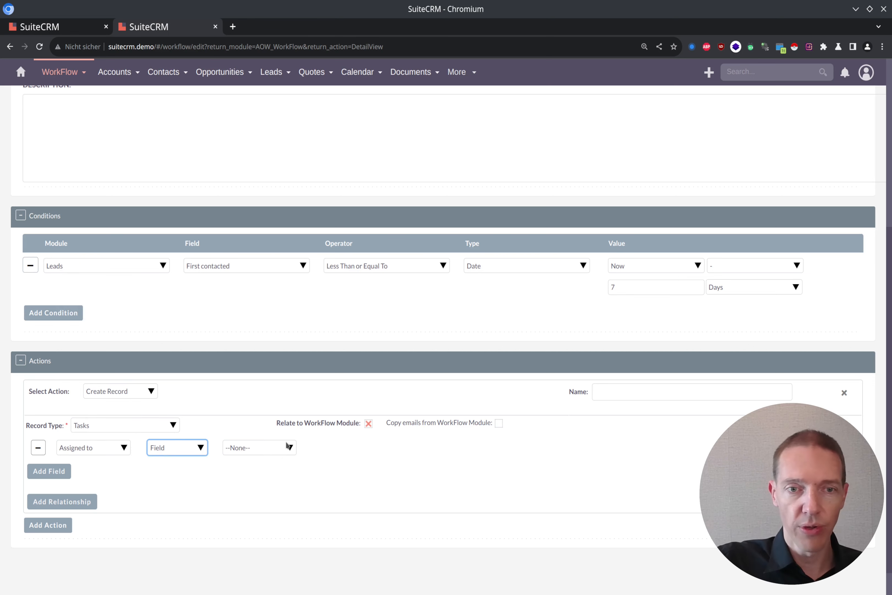
{"action": "left_click", "coordinate": [293, 449]}
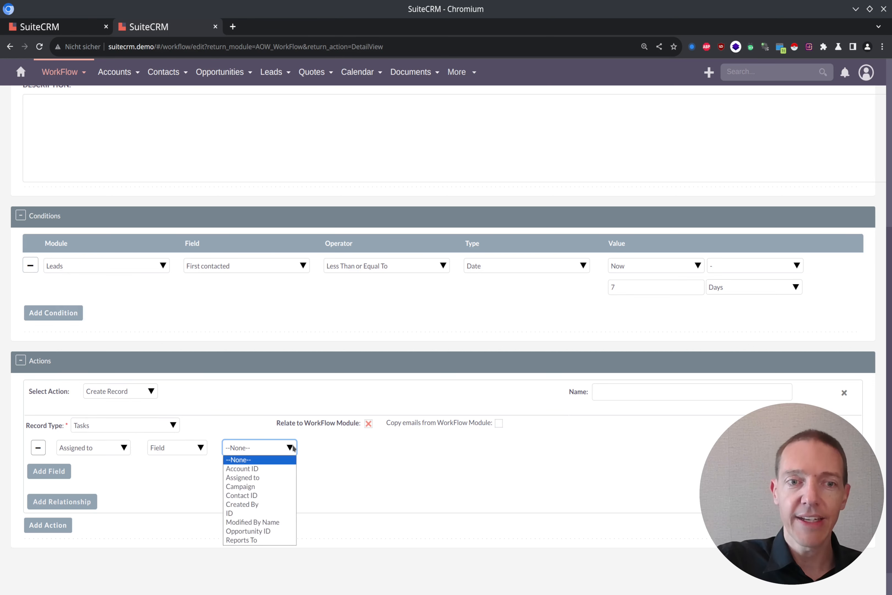
{"action": "left_click", "coordinate": [282, 478]}
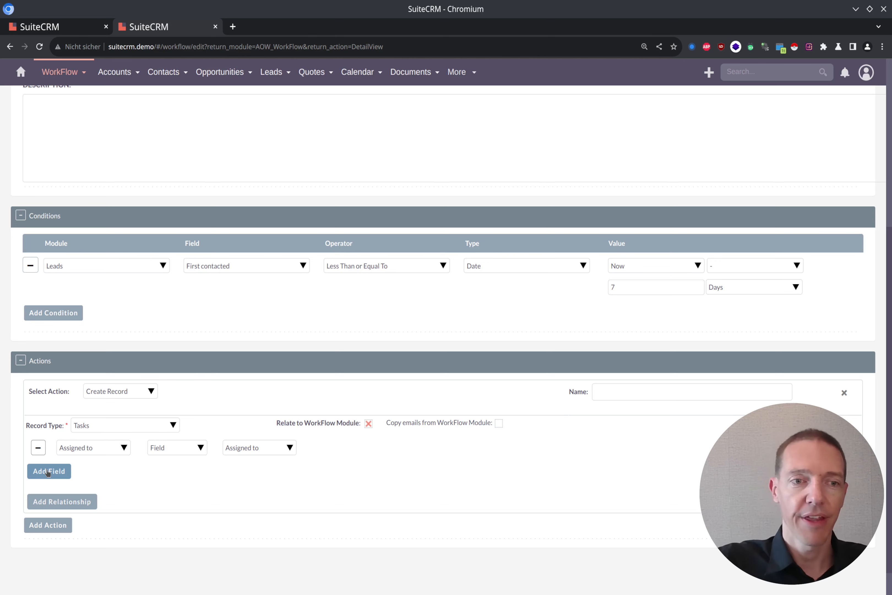
Add a Description field to the task action with the value "Please follow up with the new Lead"
{"action": "left_click", "coordinate": [48, 472]}
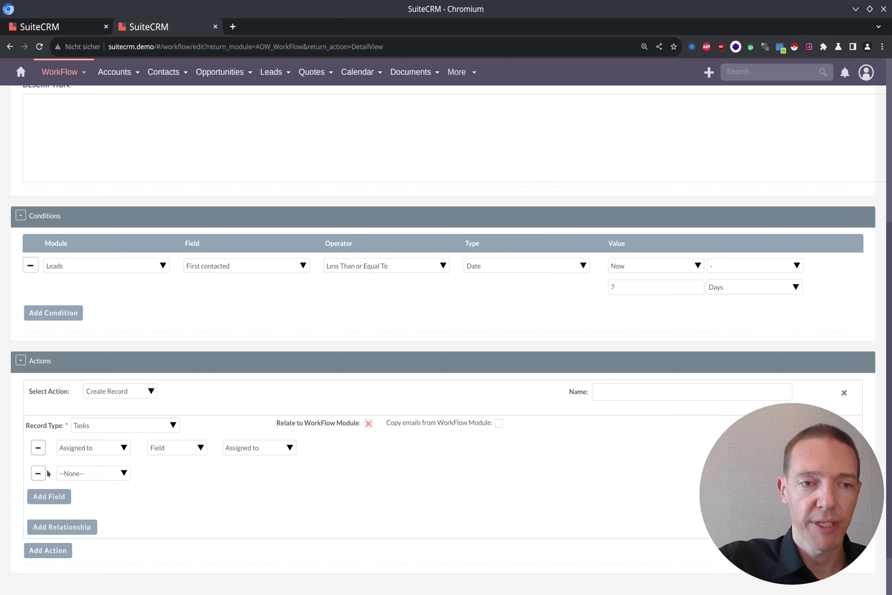
{"action": "left_click", "coordinate": [95, 473]}
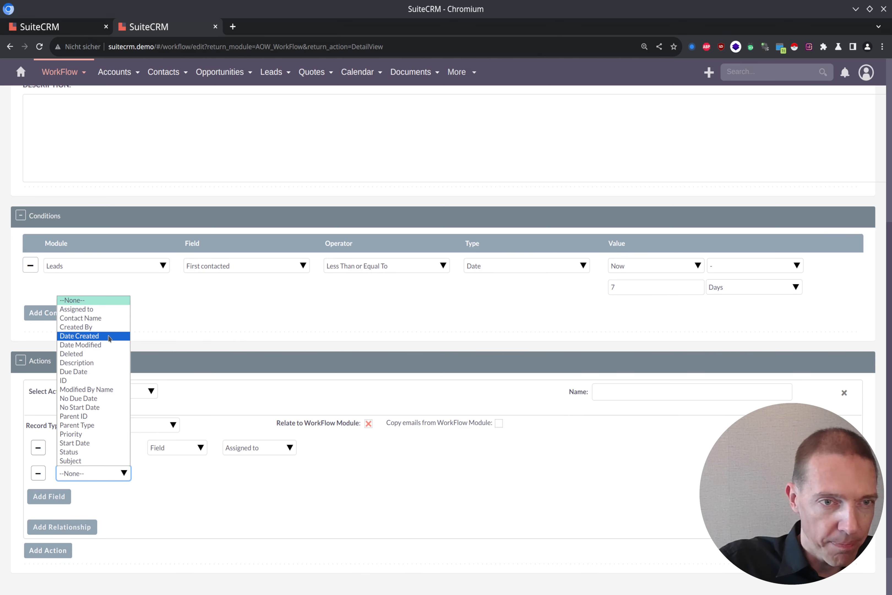
{"action": "left_click", "coordinate": [101, 363]}
{"action": "left_click", "coordinate": [220, 483]}
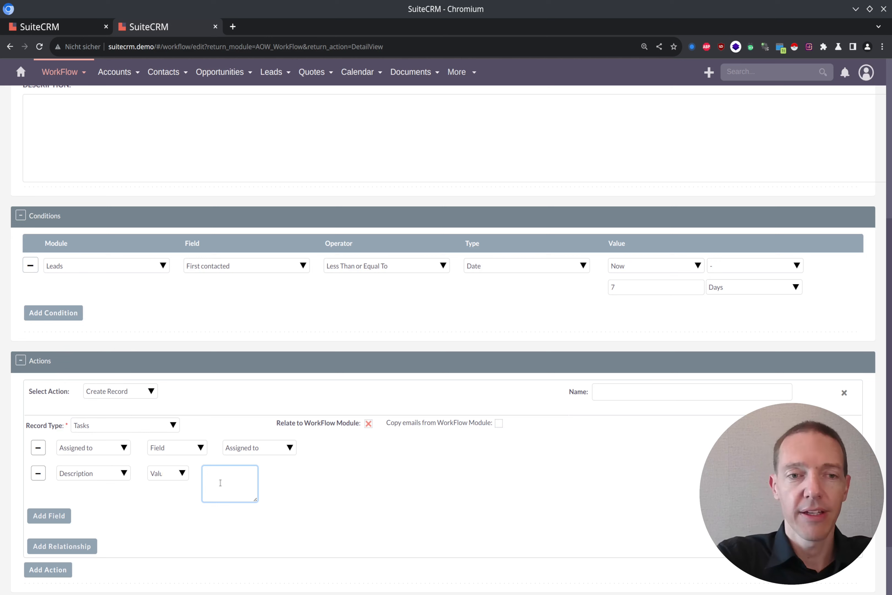
{"action": "type", "text": "Please follow up with the new Lead"}
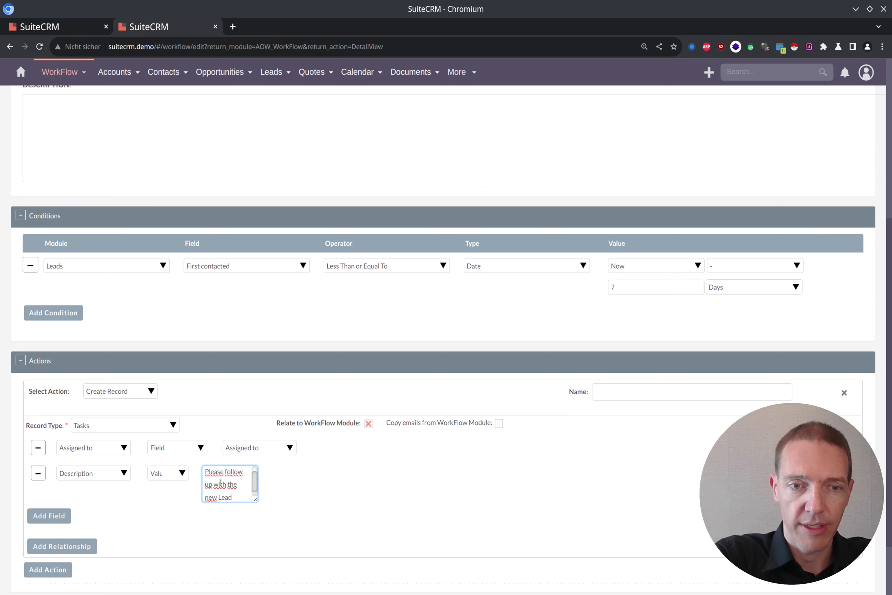
Add a Subject field to the task action with the value "Lead Follow Up reminder"
{"action": "left_click", "coordinate": [61, 516]}
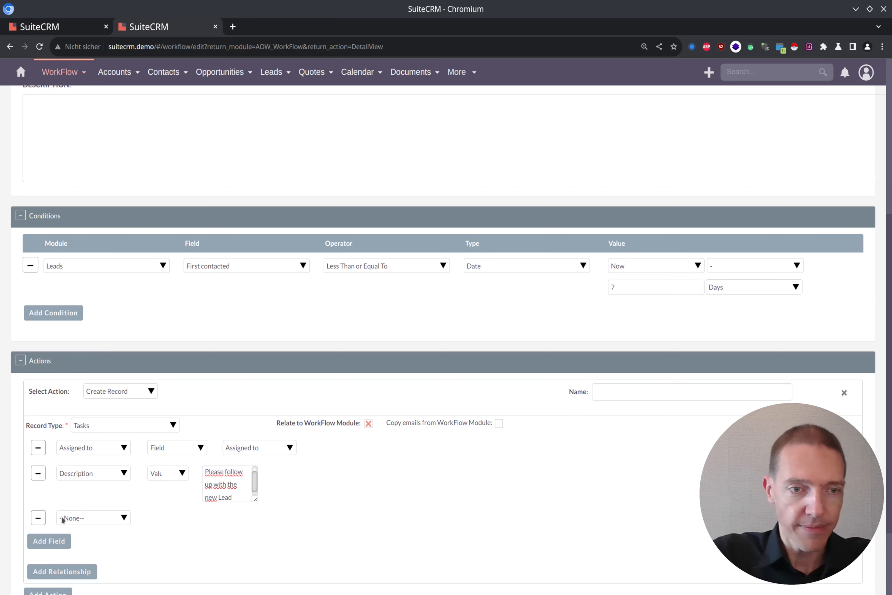
{"action": "left_click", "coordinate": [75, 519]}
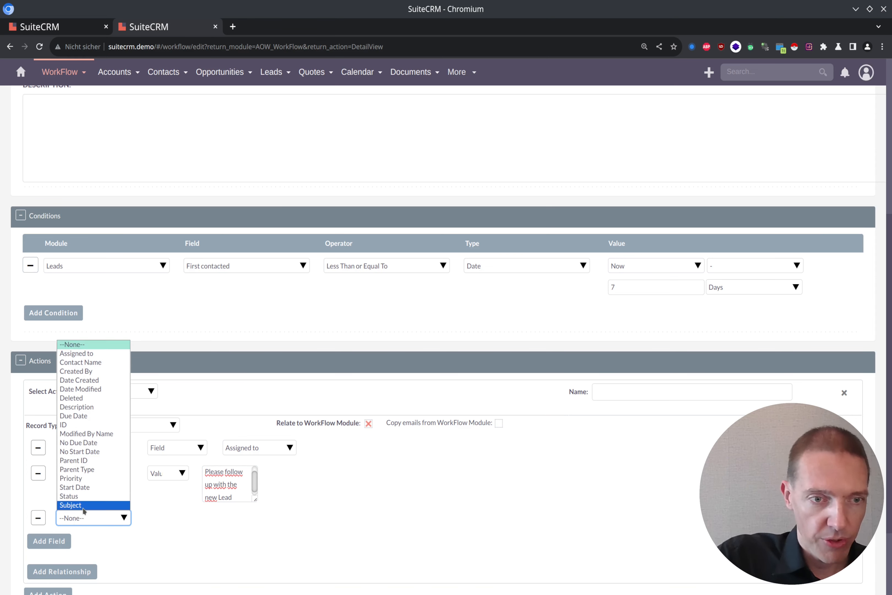
{"action": "left_click", "coordinate": [70, 505]}
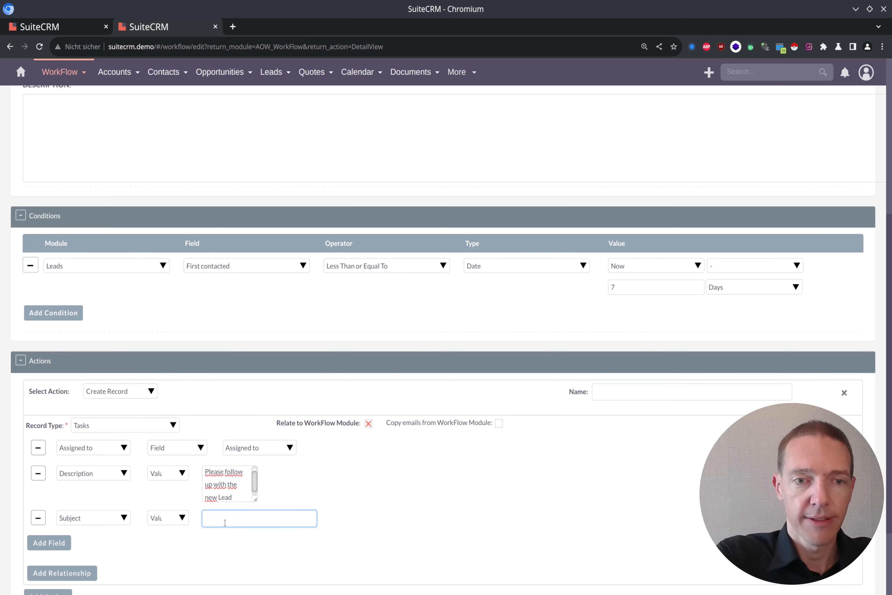
{"action": "type", "text": "Lead Follow Up reminder"}
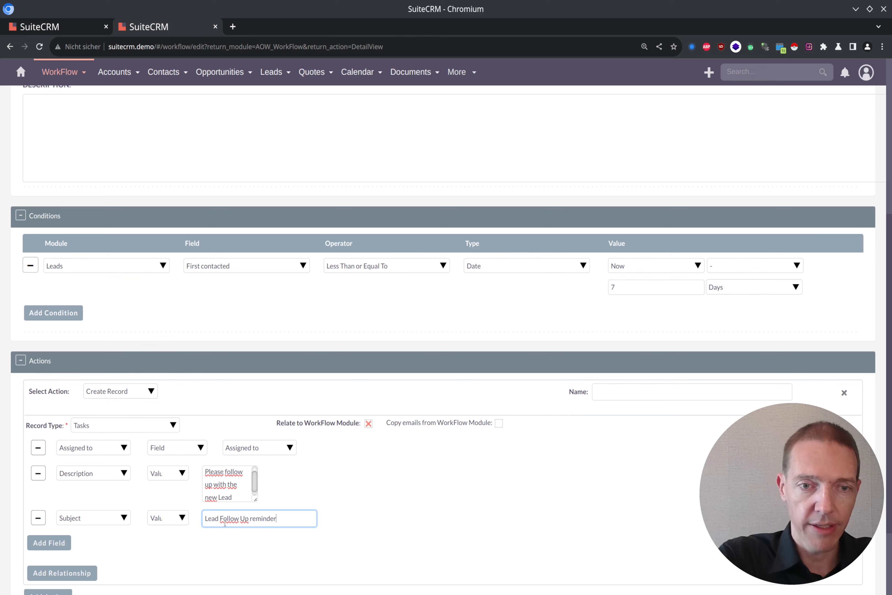
Add a Status field to the task action with the value Not Started
{"action": "left_click", "coordinate": [47, 548]}
{"action": "scroll", "coordinate": [166, 475], "scroll_direction": "down", "scroll_amount": 3}
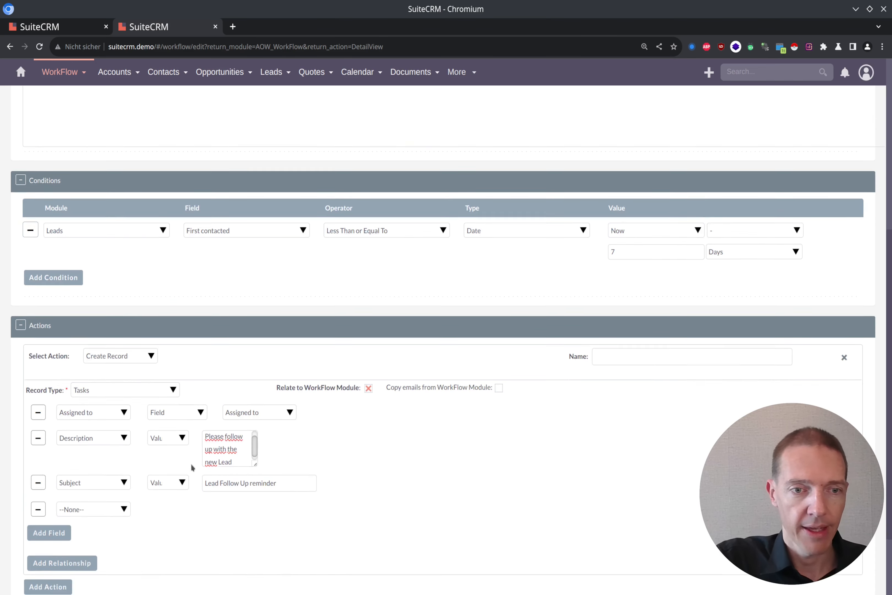
{"action": "left_click", "coordinate": [122, 433]}
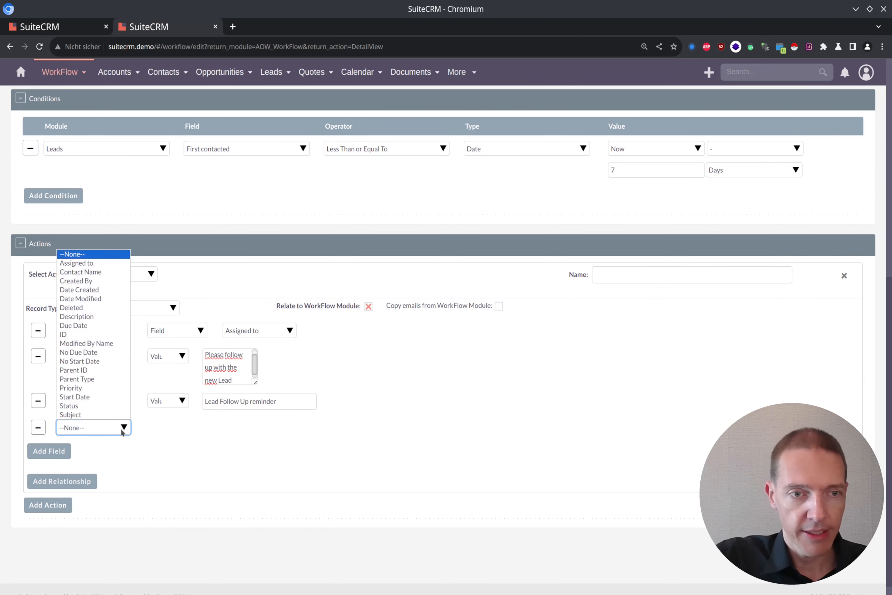
{"action": "left_click", "coordinate": [115, 405]}
{"action": "left_click", "coordinate": [222, 428]}
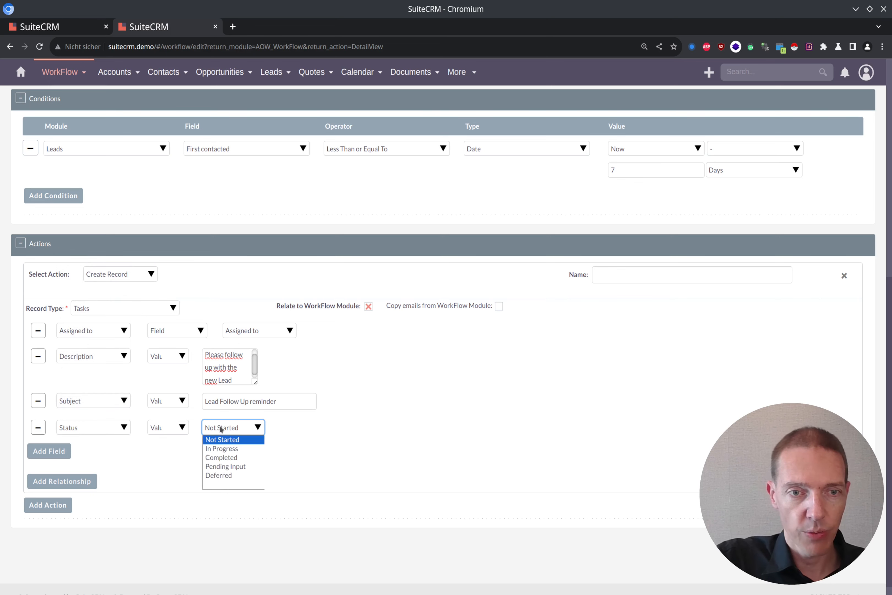
{"action": "left_click", "coordinate": [222, 439]}
Add a Priority field to the task action with the value Medium
{"action": "left_click", "coordinate": [57, 456]}
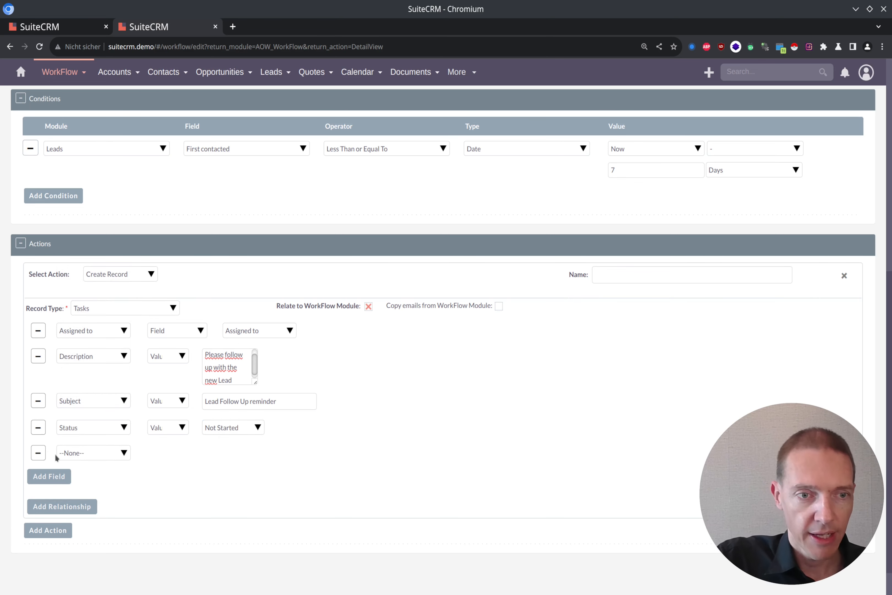
{"action": "left_click", "coordinate": [92, 453]}
{"action": "left_click", "coordinate": [85, 414]}
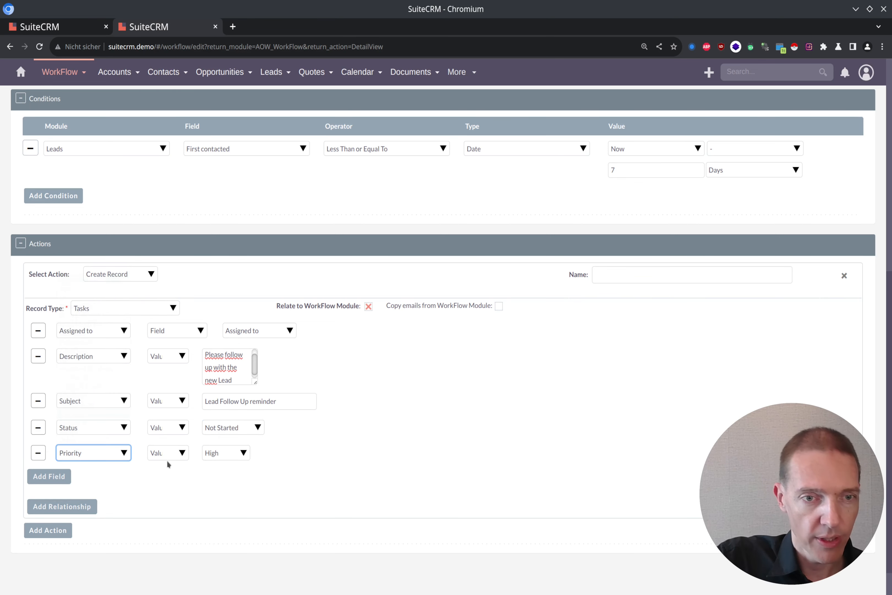
{"action": "left_click", "coordinate": [216, 453]}
{"action": "left_click", "coordinate": [227, 473]}
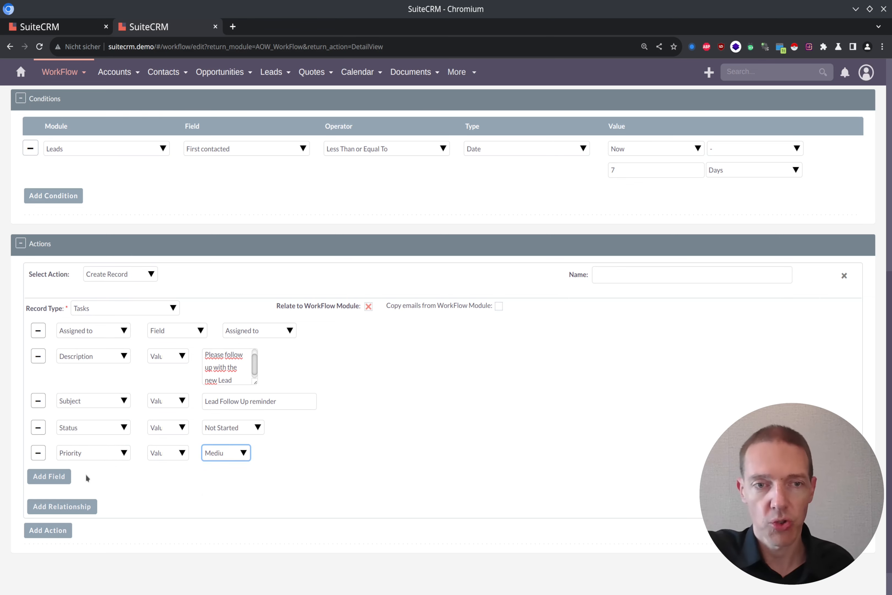
{"action": "left_click", "coordinate": [104, 455]}
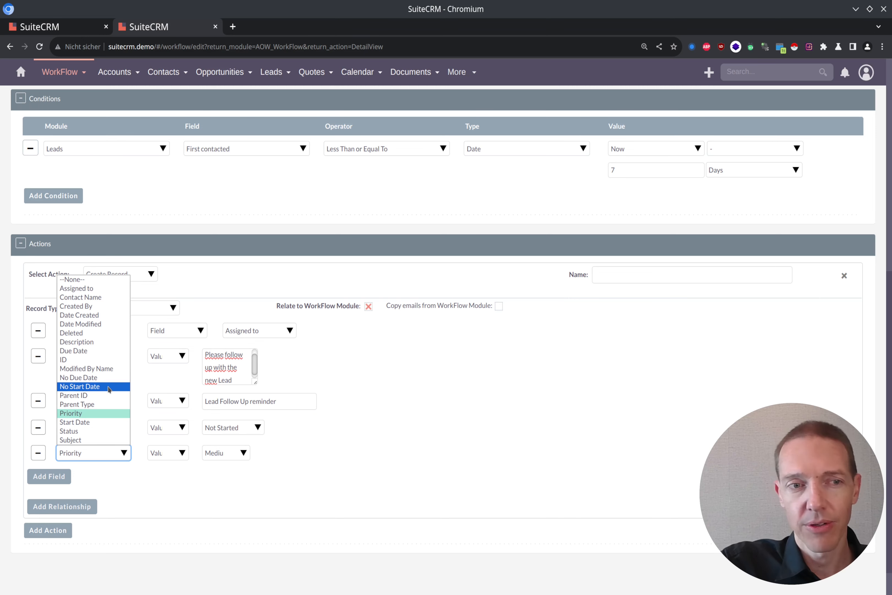
{"action": "left_click", "coordinate": [265, 490]}
{"action": "left_click", "coordinate": [266, 490]}
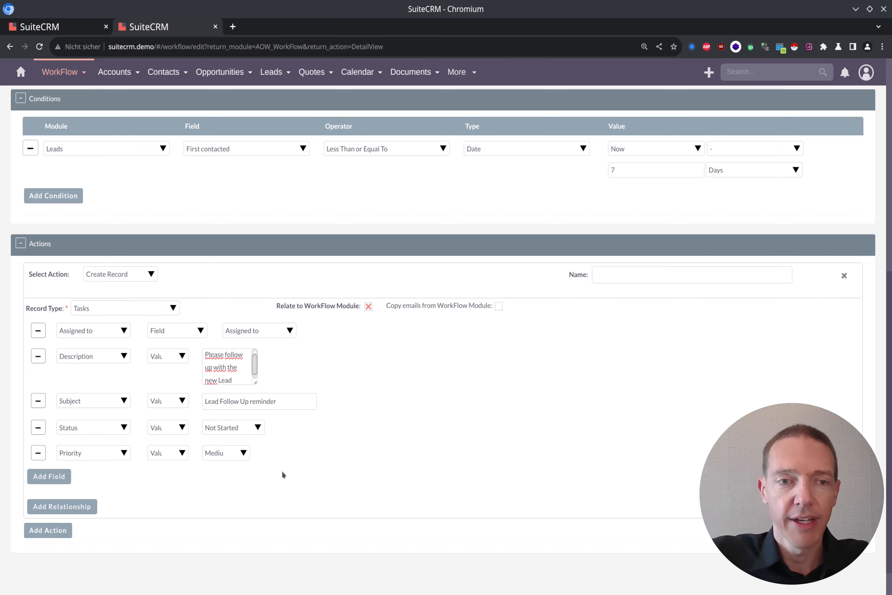
Check the workflow's basic settings, conditions and actions, and save the workflow
{"action": "scroll", "coordinate": [385, 467], "scroll_direction": "up", "scroll_amount": 10}
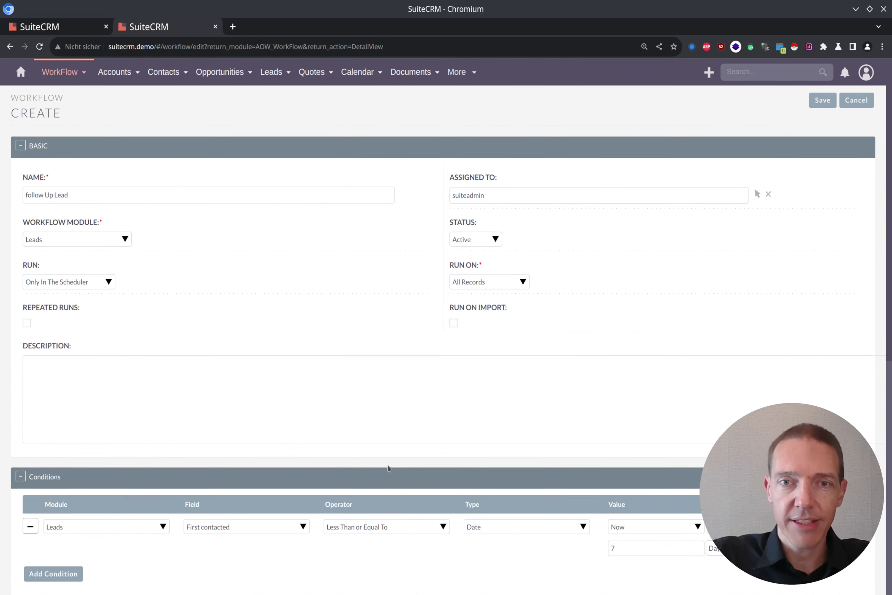
{"action": "scroll", "coordinate": [388, 467], "scroll_direction": "down", "scroll_amount": 10}
{"action": "scroll", "coordinate": [388, 468], "scroll_direction": "up", "scroll_amount": 3}
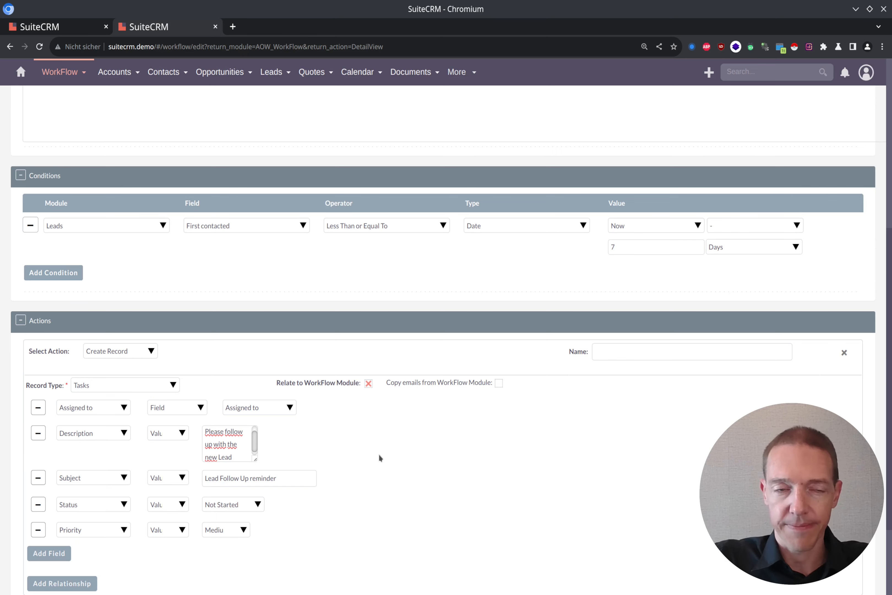
{"action": "scroll", "coordinate": [378, 454], "scroll_direction": "up", "scroll_amount": 5}
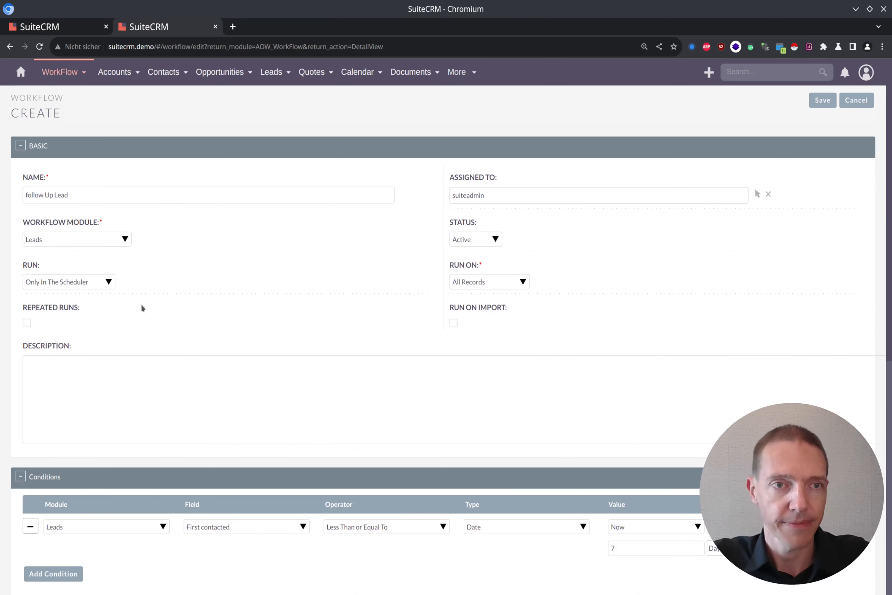
{"action": "left_click", "coordinate": [832, 100]}
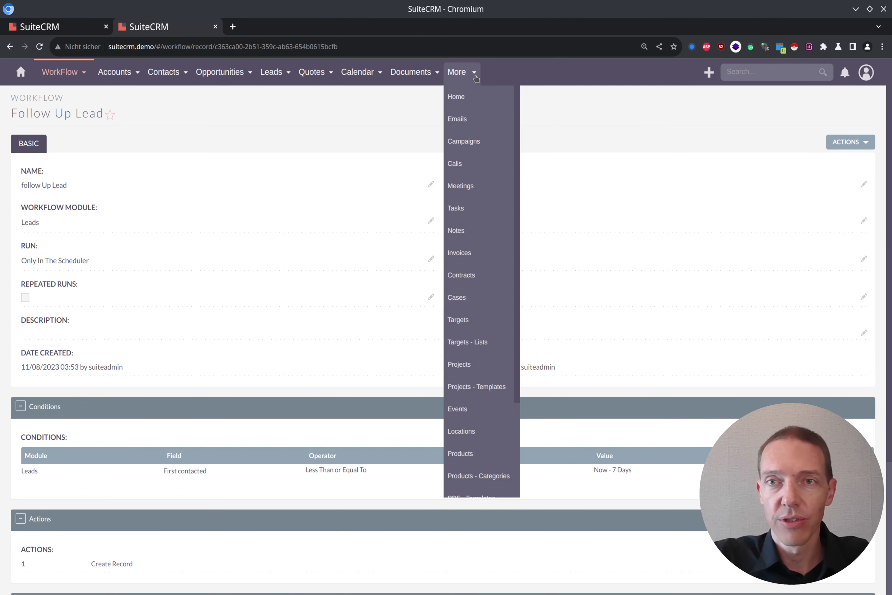
Open the Scheduler administration in a new browser tab and review the crontab setup instructions below the scheduler list
{"action": "left_click", "coordinate": [866, 72]}
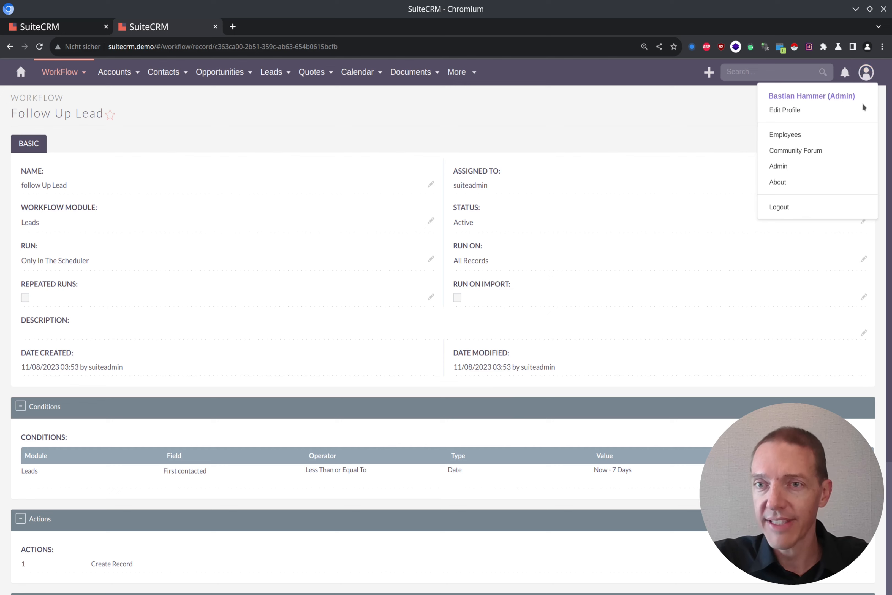
{"action": "middle_click", "coordinate": [790, 168]}
{"action": "key", "text": "ctrl+Tab"}
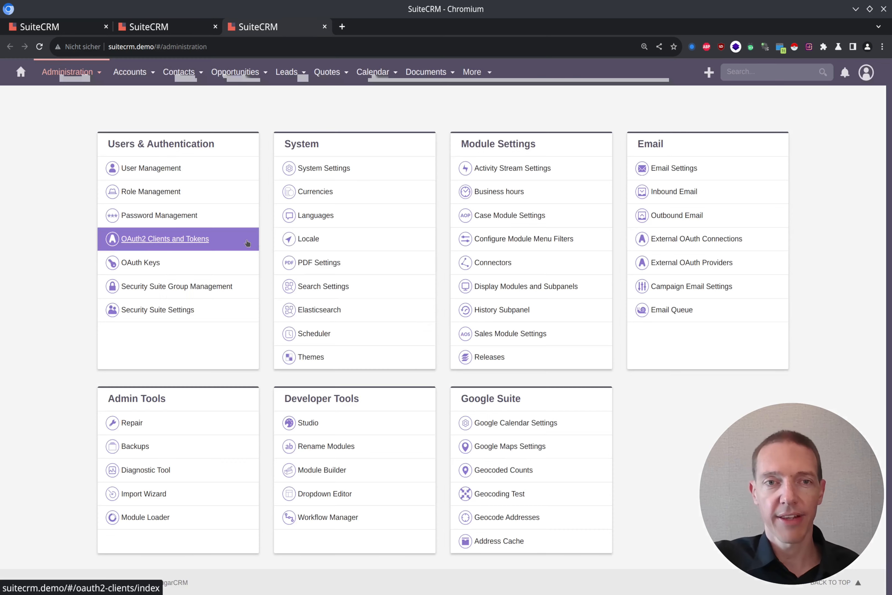
{"action": "left_click", "coordinate": [322, 334]}
{"action": "scroll", "coordinate": [322, 337], "scroll_direction": "down", "scroll_amount": 5}
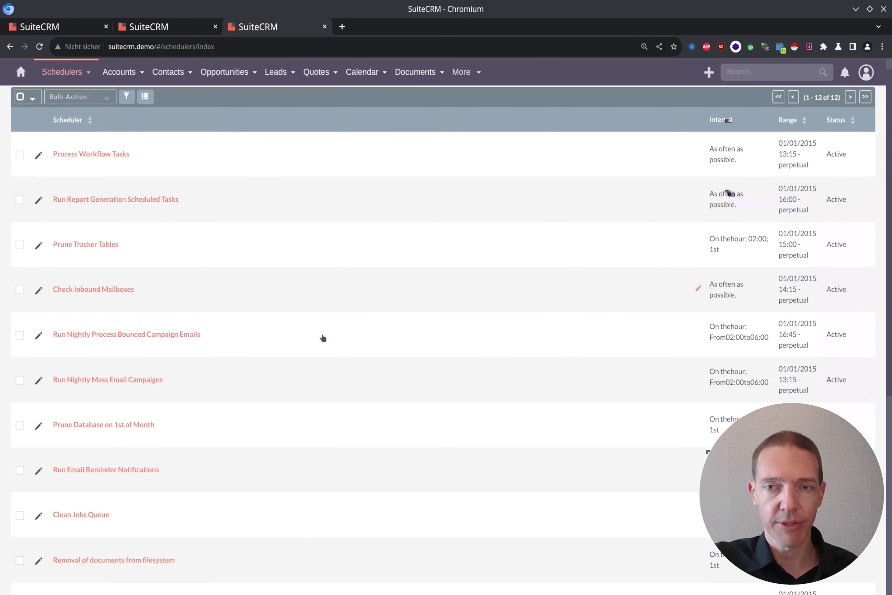
{"action": "left_click_drag", "start_coordinate": [19, 433], "coordinate": [337, 476]}
{"action": "left_click", "coordinate": [337, 476]}
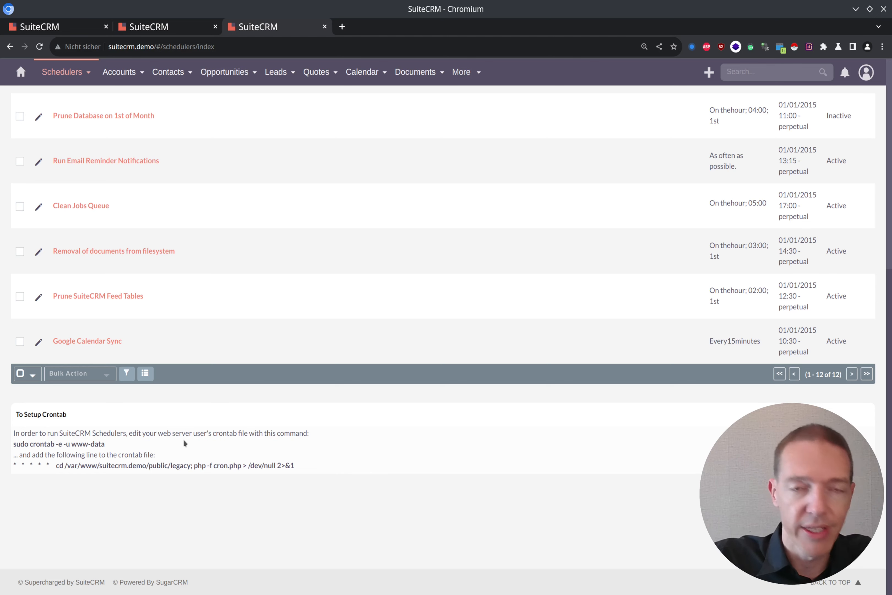
Open the Process Workflow Tasks scheduler and examine the latest execution time in its job log
{"action": "scroll", "coordinate": [269, 332], "scroll_direction": "up", "scroll_amount": 9}
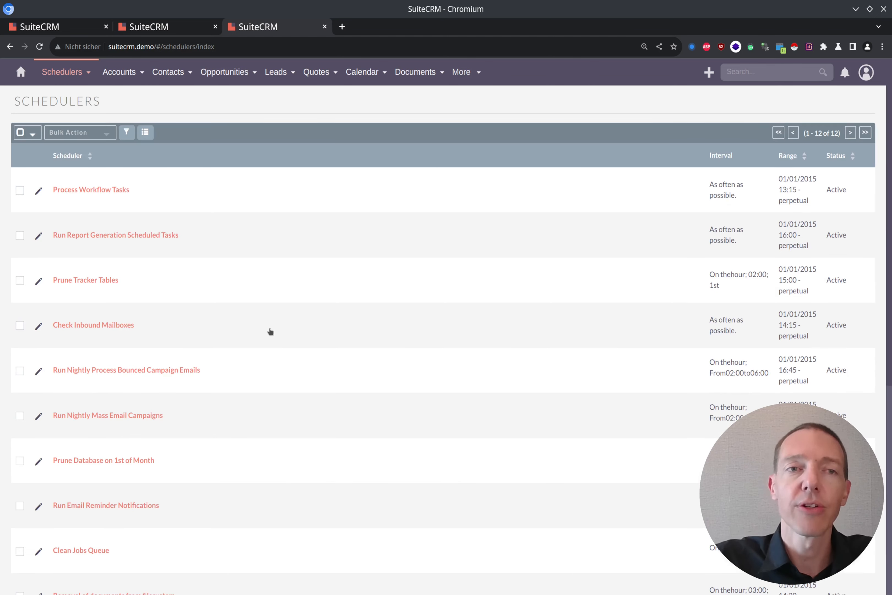
{"action": "left_click", "coordinate": [92, 190]}
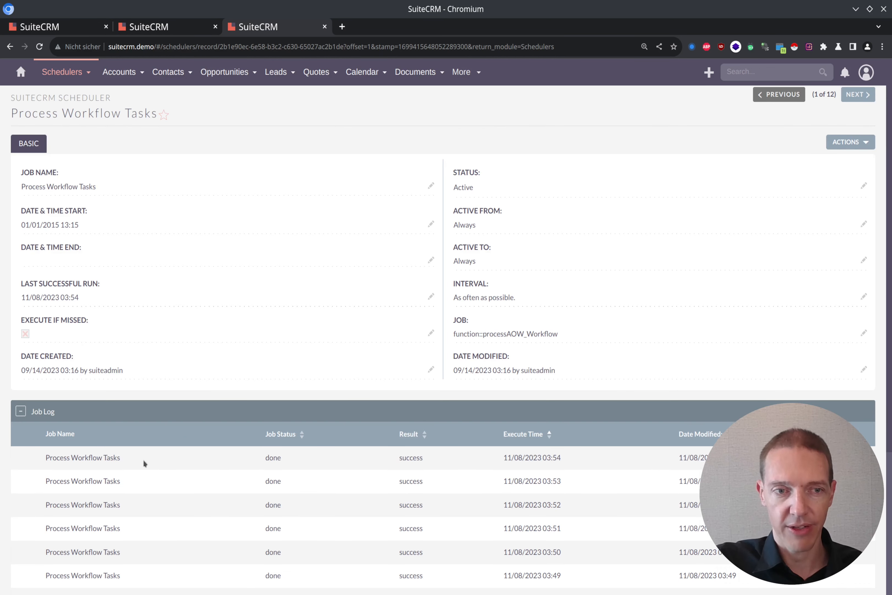
{"action": "left_click_drag", "start_coordinate": [49, 463], "coordinate": [490, 459]}
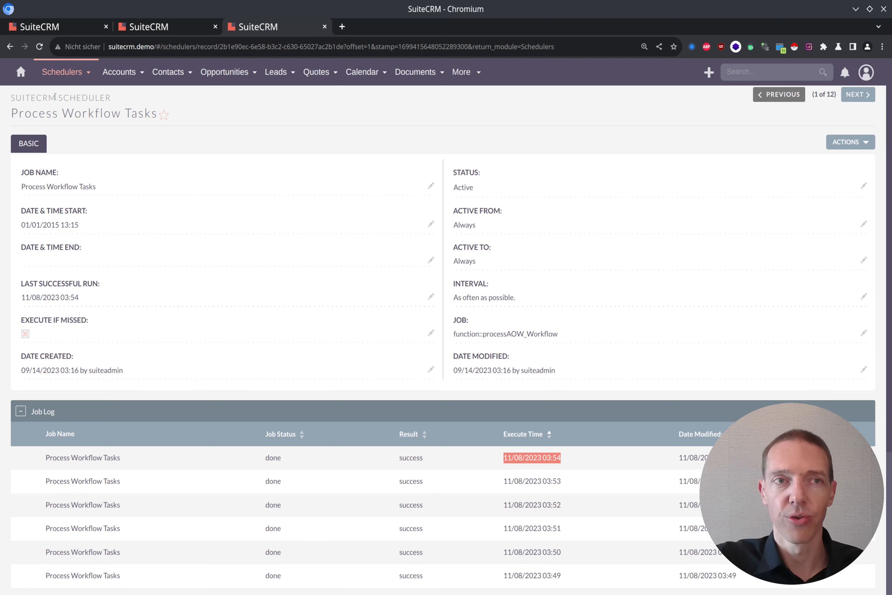
{"action": "mouse_move", "coordinate": [81, 73]}
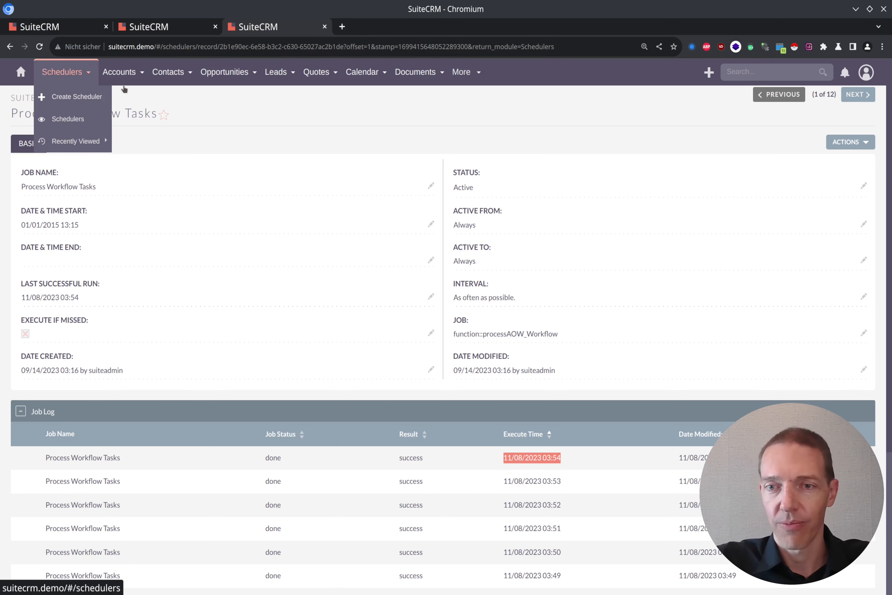
{"action": "left_click", "coordinate": [721, 503]}
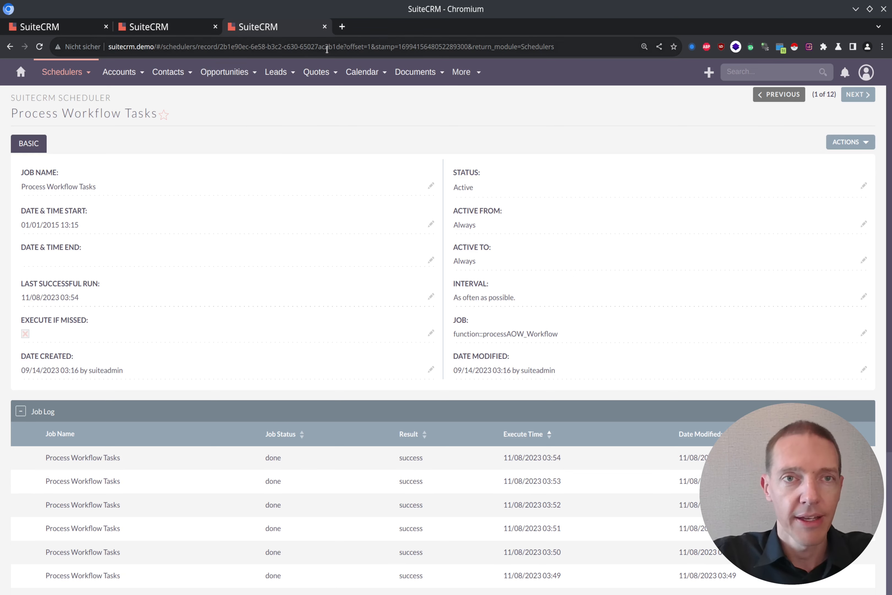
Return to the administration overview from the scheduler record, and check the Run setting of the Follow Up Lead workflow
{"action": "left_click", "coordinate": [865, 72]}
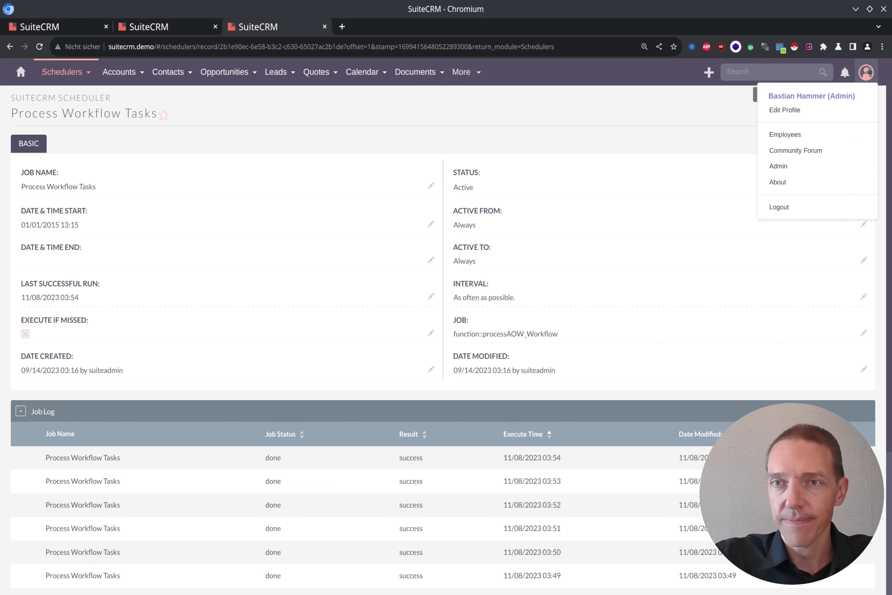
{"action": "left_click", "coordinate": [778, 166]}
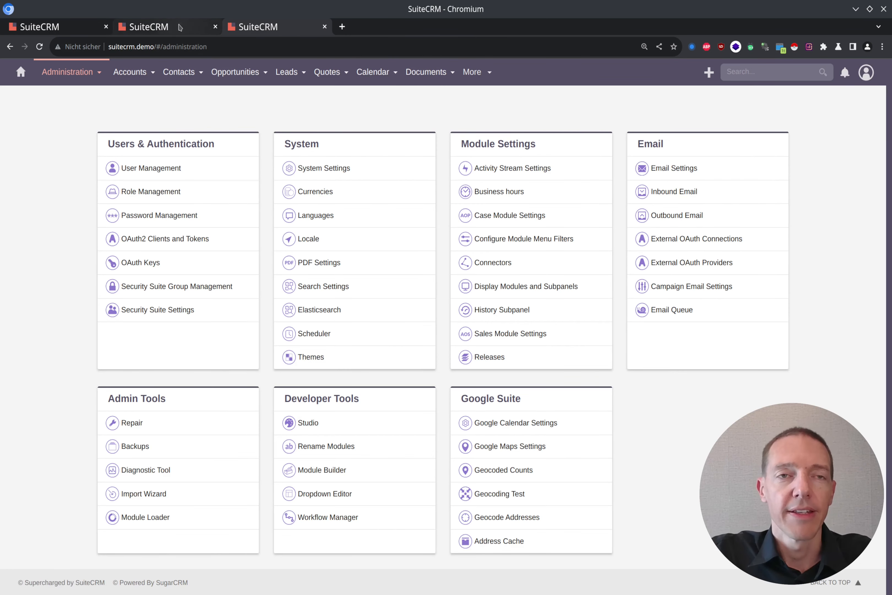
{"action": "mouse_move", "coordinate": [180, 27]}
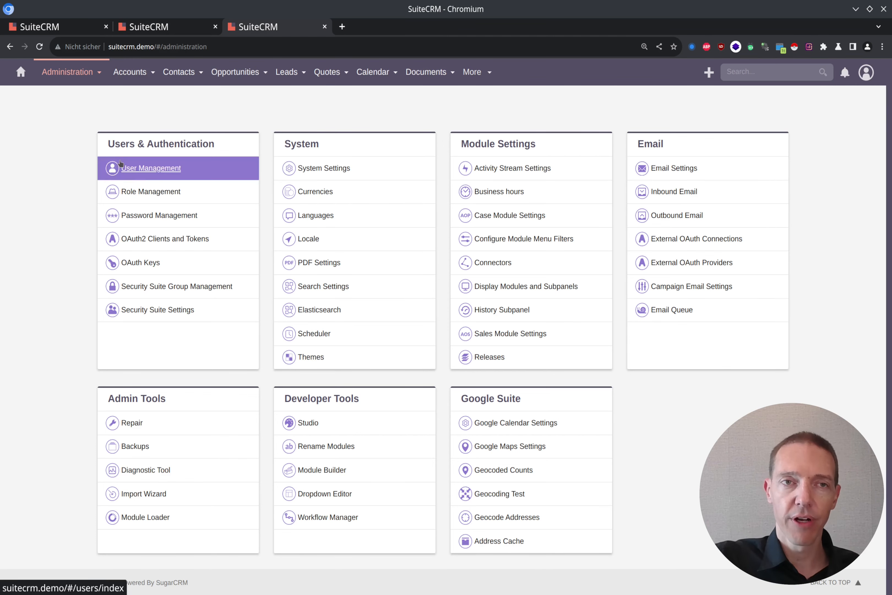
{"action": "left_click", "coordinate": [168, 23]}
{"action": "left_click_drag", "start_coordinate": [21, 261], "coordinate": [103, 264]}
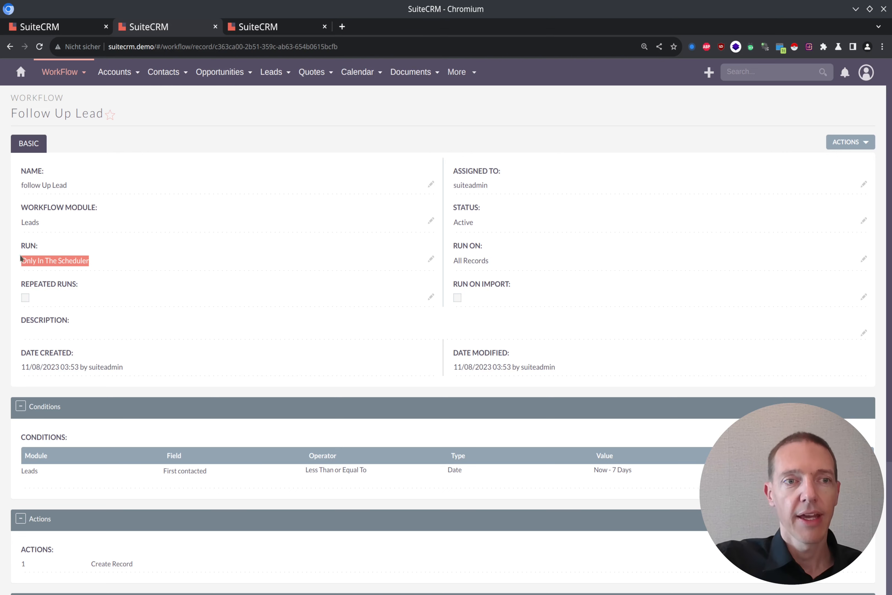
{"action": "left_click", "coordinate": [10, 263]}
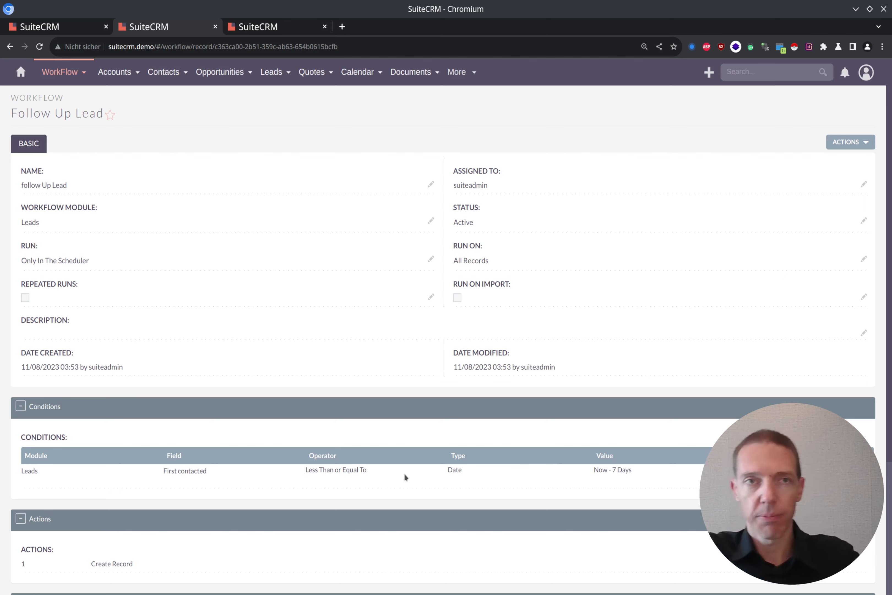
Edit the open test lead, set its First Contacted date to 11/06/2023 00:00, and save the record
{"action": "left_click", "coordinate": [80, 30]}
{"action": "scroll", "coordinate": [320, 262], "scroll_direction": "up", "scroll_amount": 10}
{"action": "left_click", "coordinate": [765, 98]}
{"action": "left_click", "coordinate": [777, 98]}
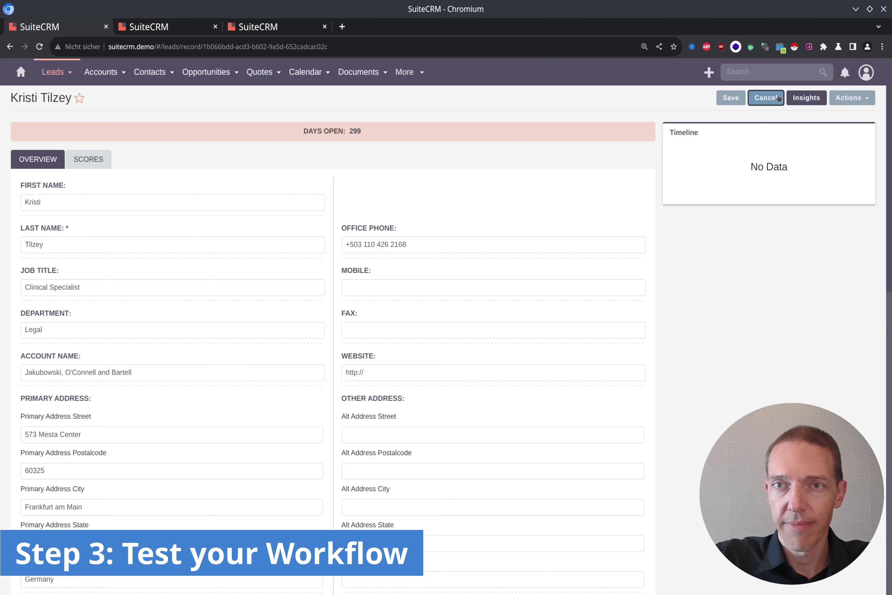
{"action": "left_click", "coordinate": [775, 99]}
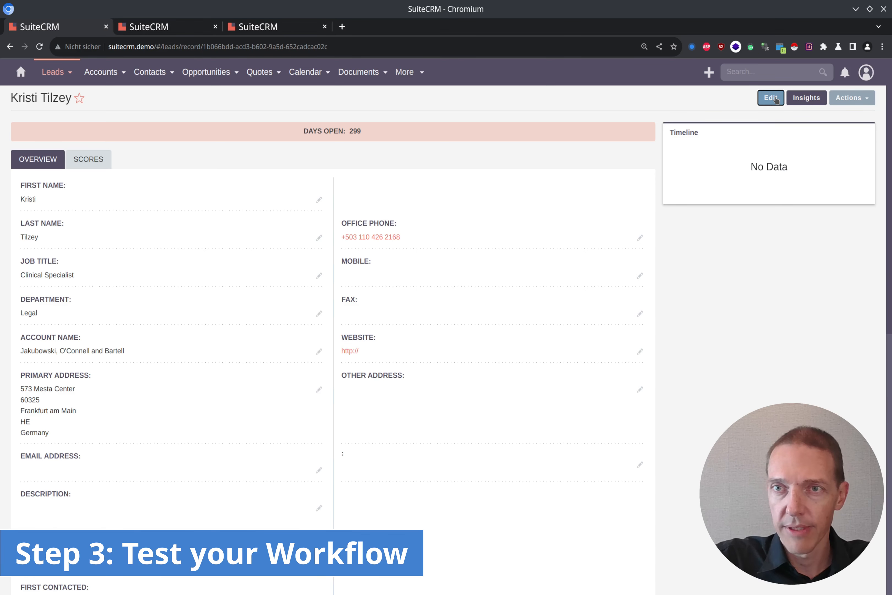
{"action": "scroll", "coordinate": [235, 350], "scroll_direction": "down", "scroll_amount": 10}
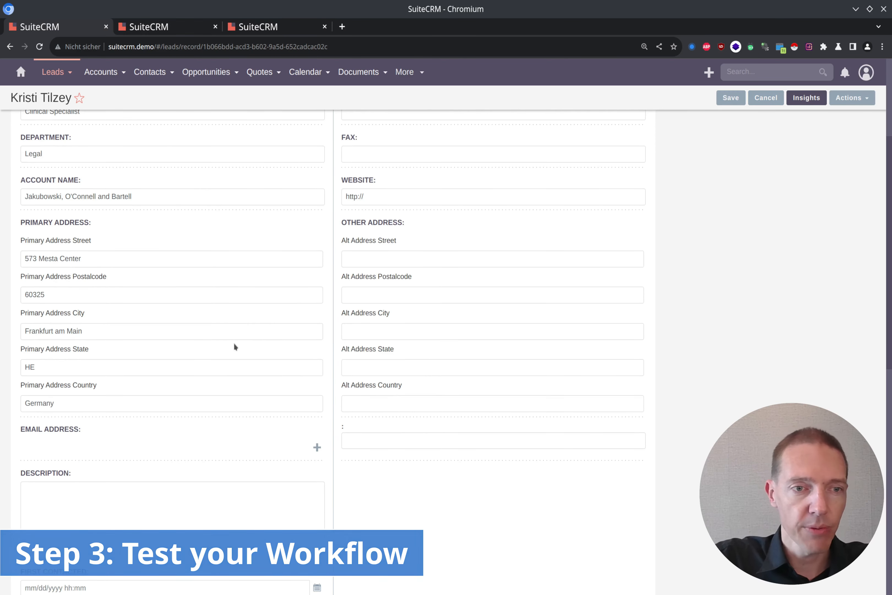
{"action": "left_click", "coordinate": [111, 354]}
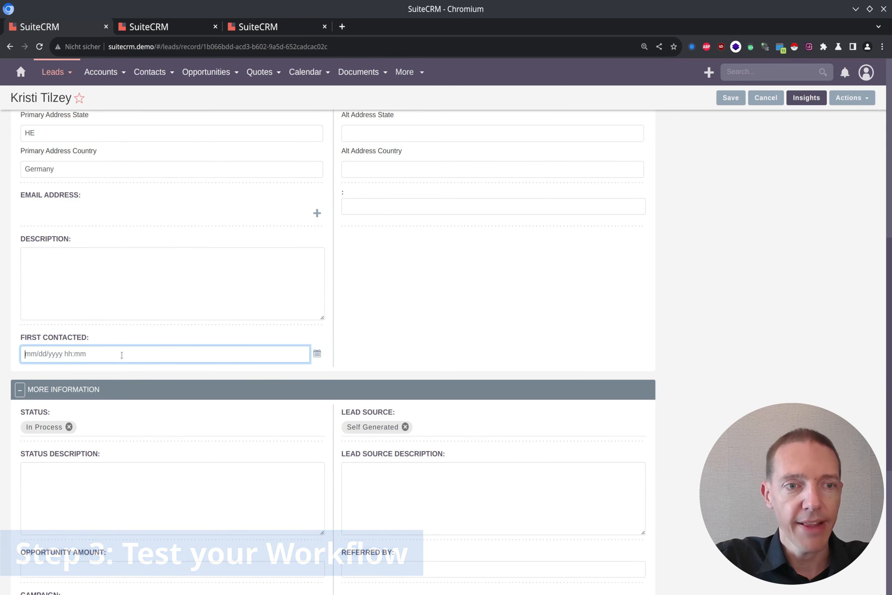
{"action": "left_click", "coordinate": [320, 355]}
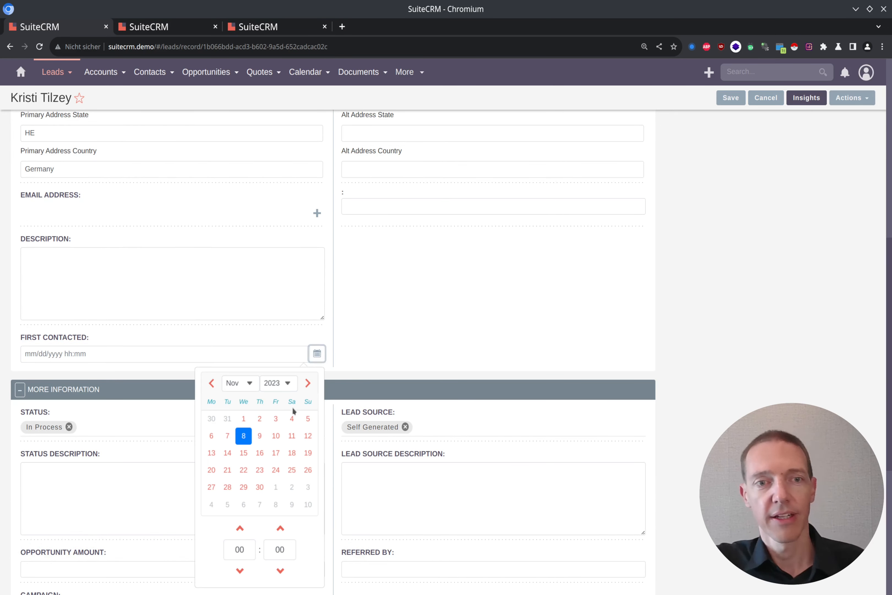
{"action": "left_click", "coordinate": [212, 436]}
{"action": "left_click", "coordinate": [732, 98]}
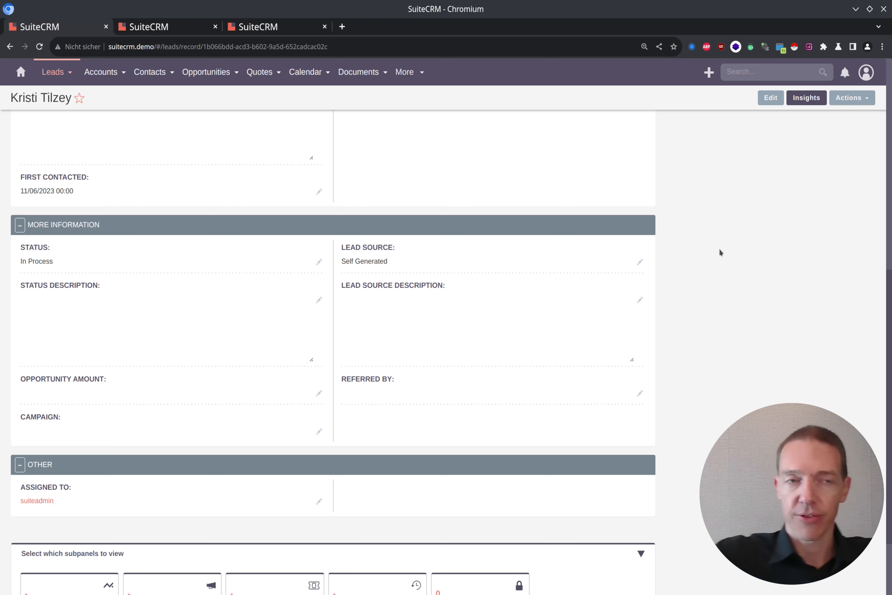
Reload the Follow Up Lead workflow and check its Process Audit for processed leads
{"action": "left_click", "coordinate": [158, 27]}
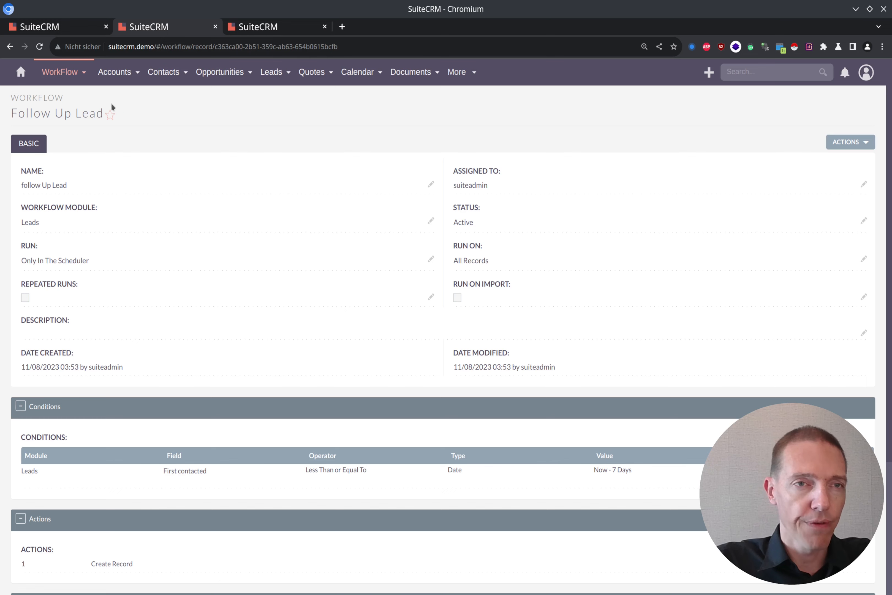
{"action": "key", "text": "F5"}
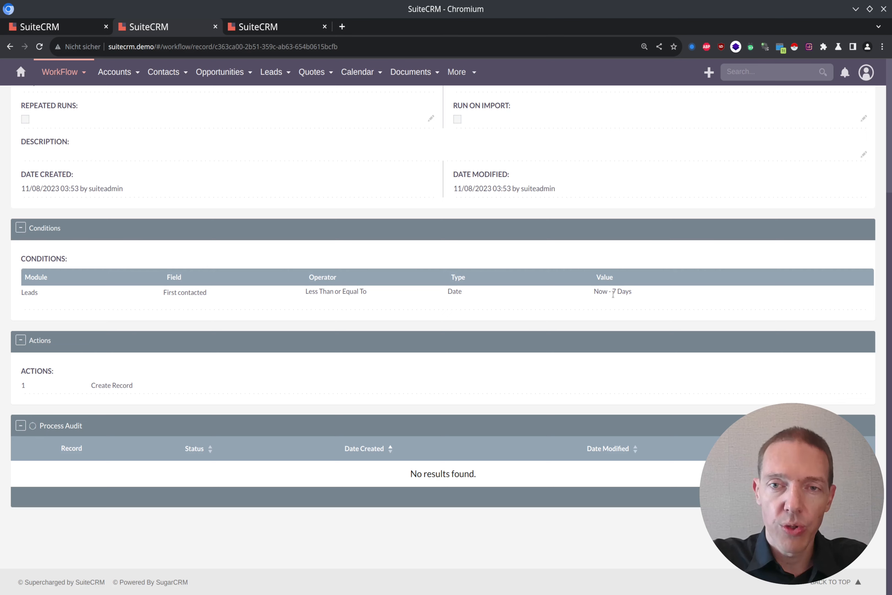
Change the test lead's First Contacted date to 10/24/2023 00:00 and save the record
{"action": "left_click", "coordinate": [76, 27]}
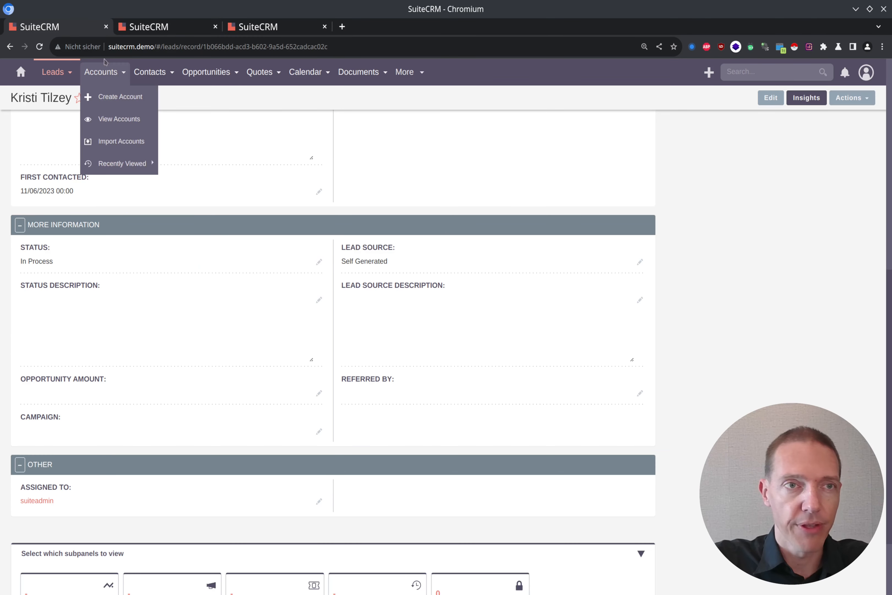
{"action": "scroll", "coordinate": [279, 219], "scroll_direction": "up", "scroll_amount": 10}
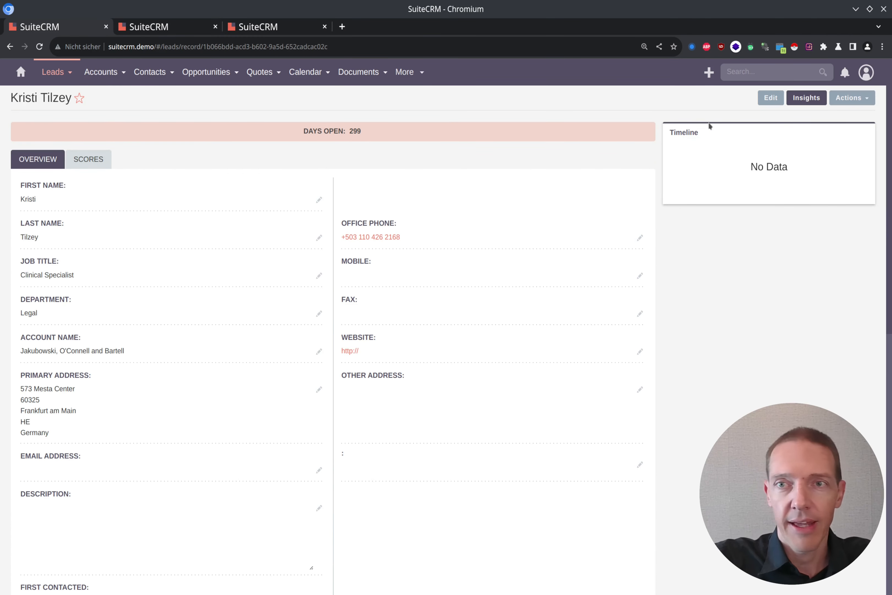
{"action": "left_click", "coordinate": [770, 98]}
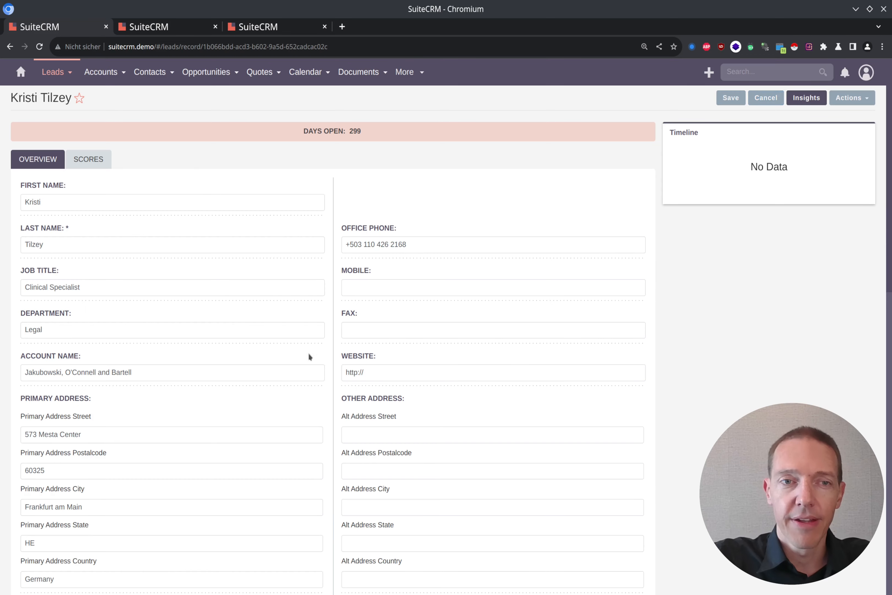
{"action": "scroll", "coordinate": [267, 377], "scroll_direction": "down", "scroll_amount": 9}
{"action": "left_click", "coordinate": [46, 412]}
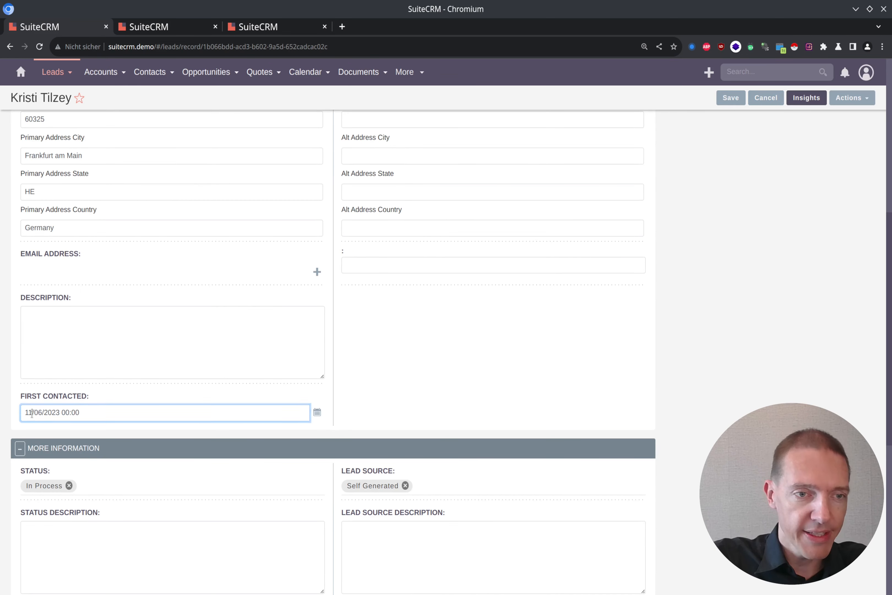
{"action": "left_click", "coordinate": [317, 412]}
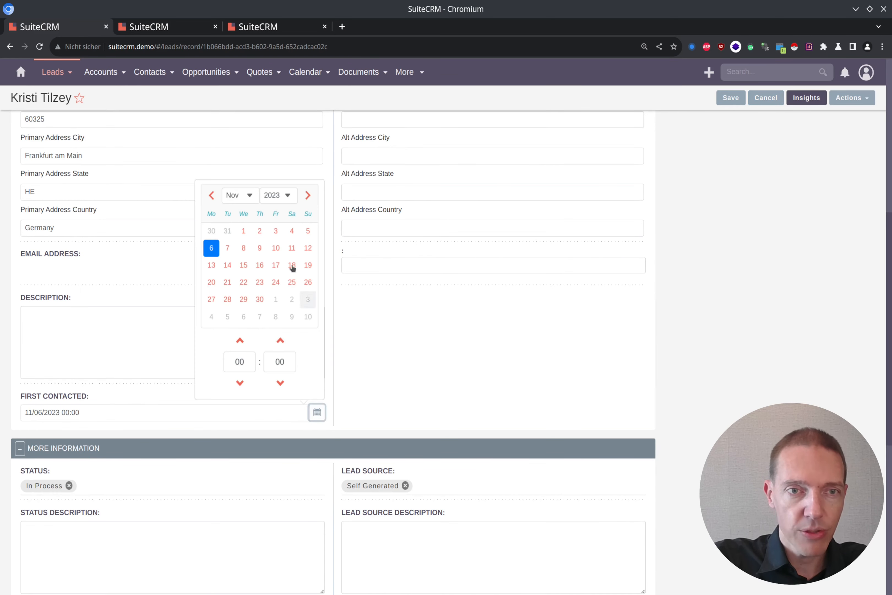
{"action": "left_click", "coordinate": [212, 196]}
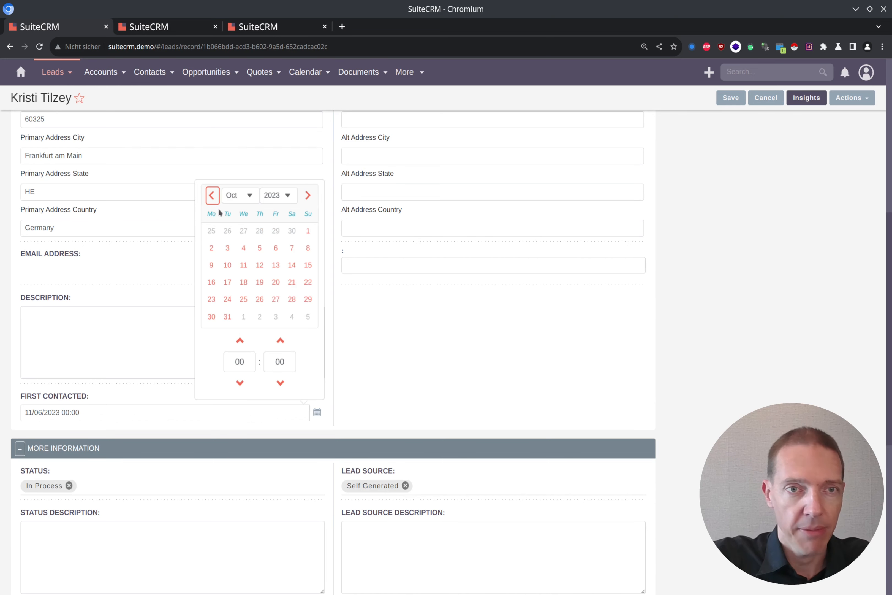
{"action": "left_click", "coordinate": [228, 299]}
{"action": "left_click", "coordinate": [450, 330]}
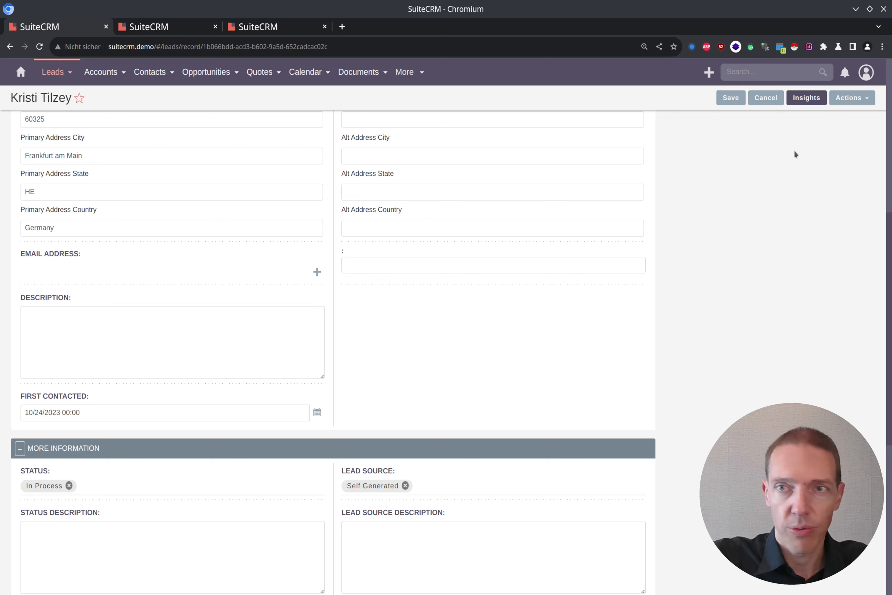
{"action": "left_click", "coordinate": [738, 101]}
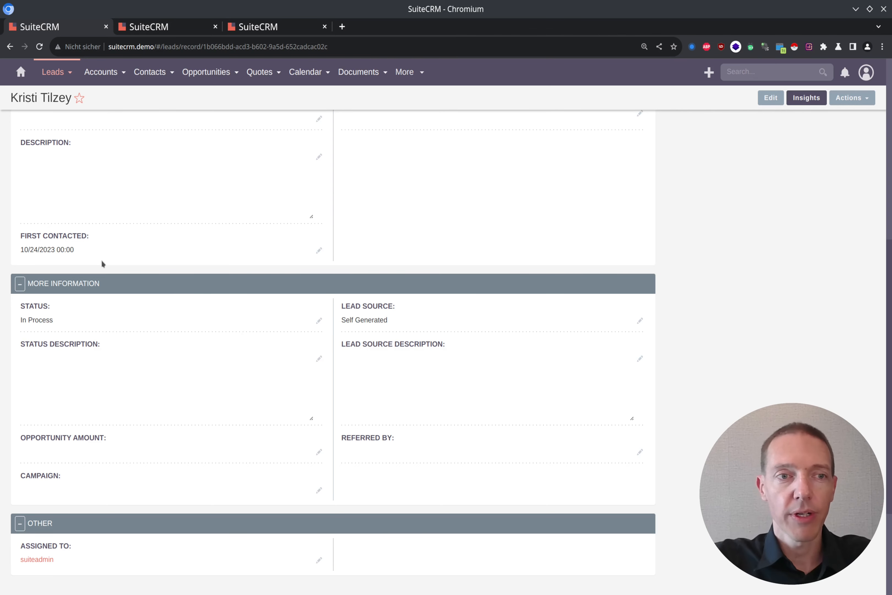
Refresh the Follow Up Lead workflow and examine the record and status listed in its Process Audit
{"action": "key", "text": "ctrl+Tab"}
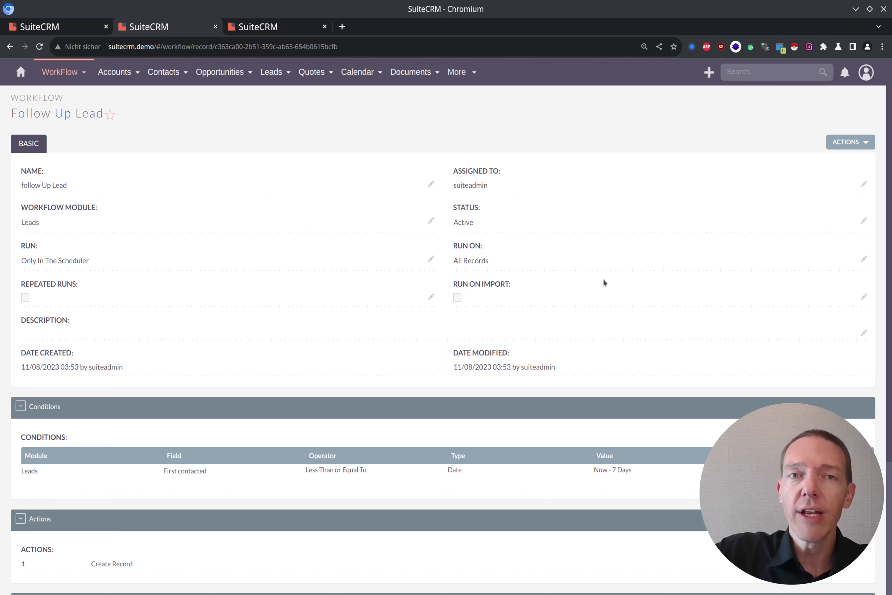
{"action": "key", "text": "F5"}
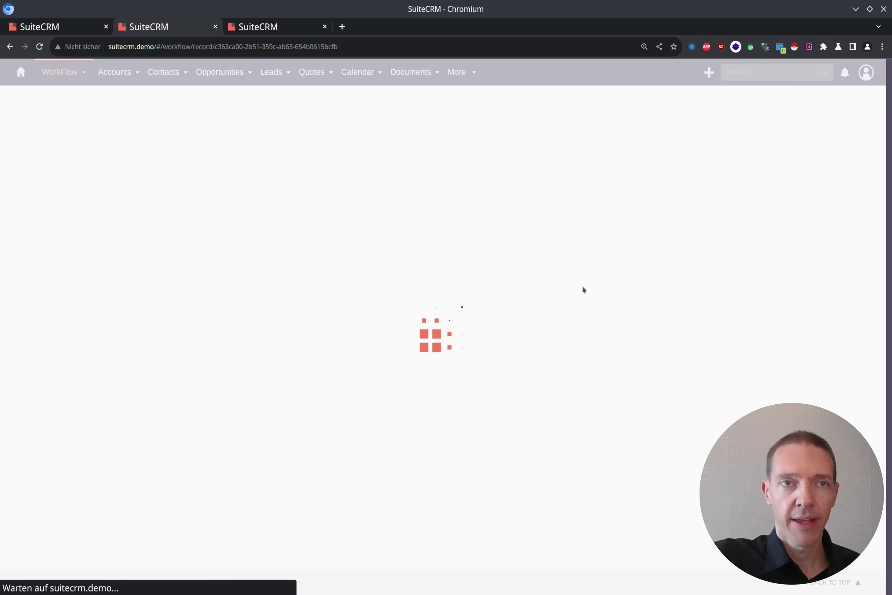
{"action": "scroll", "coordinate": [555, 297], "scroll_direction": "down", "scroll_amount": 5}
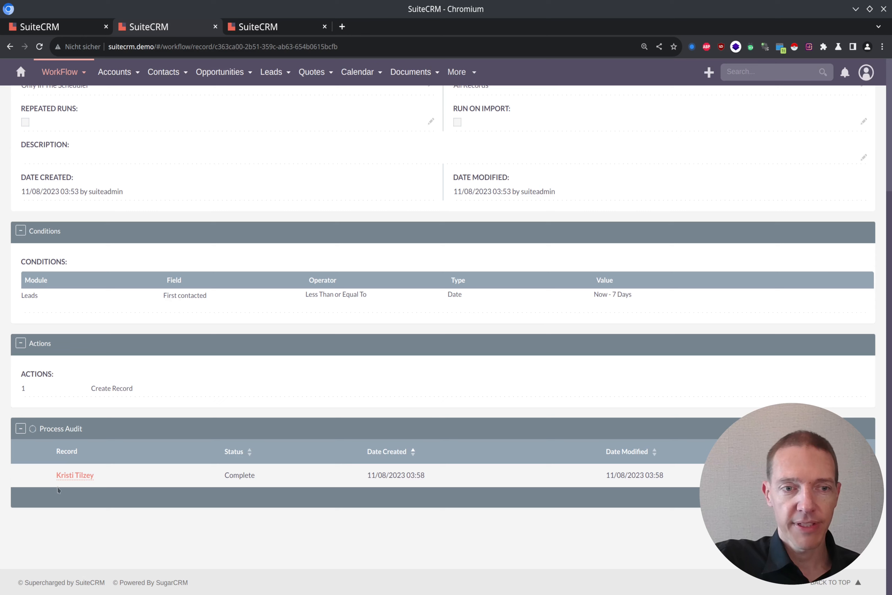
{"action": "left_click_drag", "start_coordinate": [46, 468], "coordinate": [101, 477]}
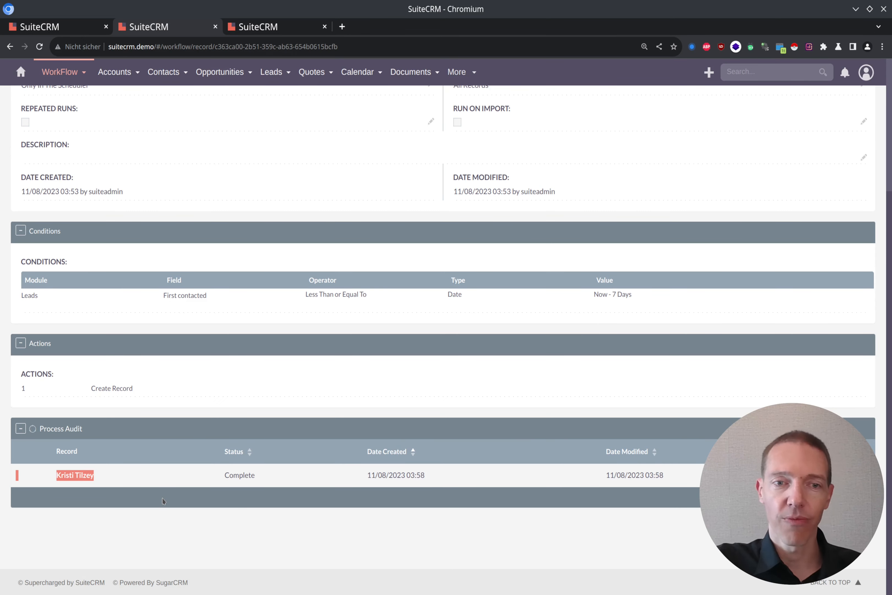
{"action": "left_click", "coordinate": [184, 515]}
{"action": "left_click_drag", "start_coordinate": [258, 475], "coordinate": [215, 470]}
{"action": "left_click", "coordinate": [312, 533]}
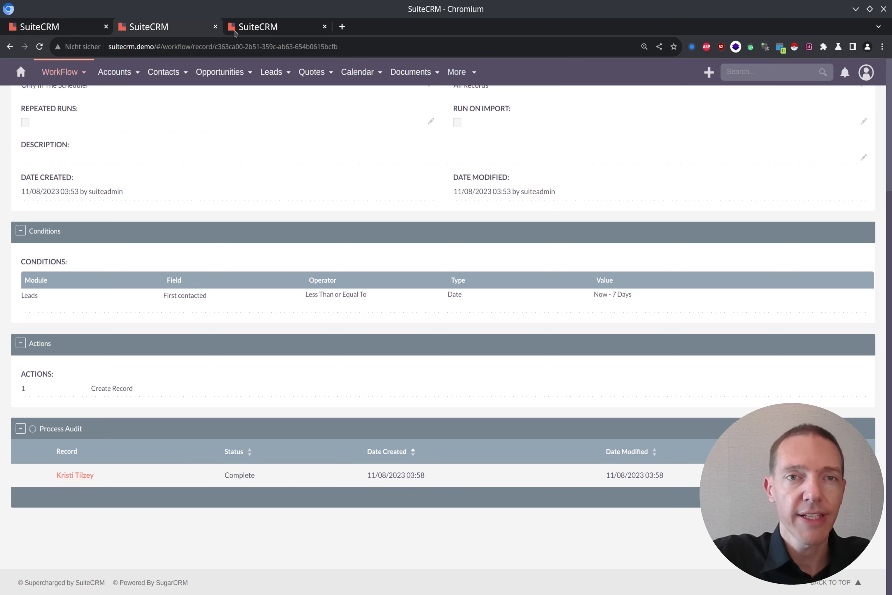
Show the test lead's Activities and open the Lead Follow Up reminder task in a new browser tab to review its details
{"action": "left_click", "coordinate": [77, 476]}
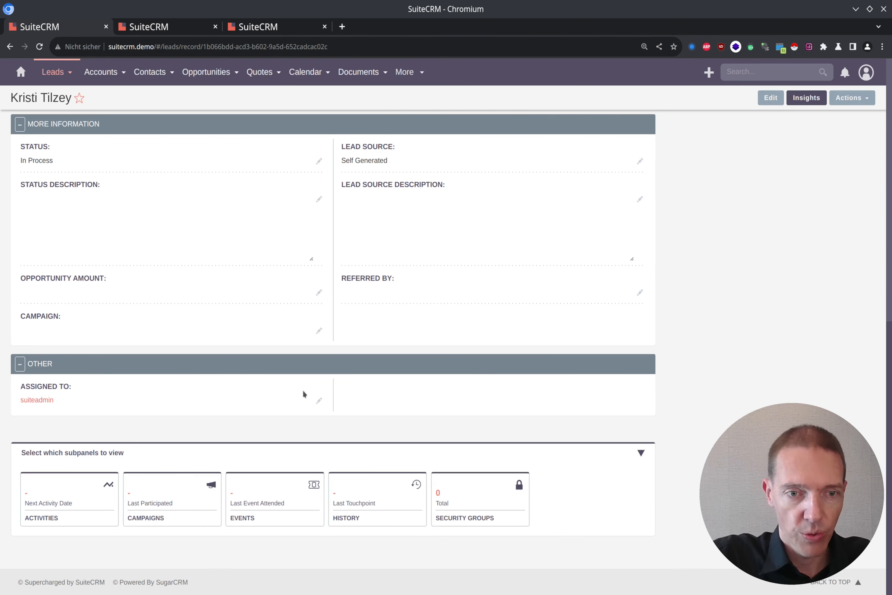
{"action": "left_click", "coordinate": [57, 502]}
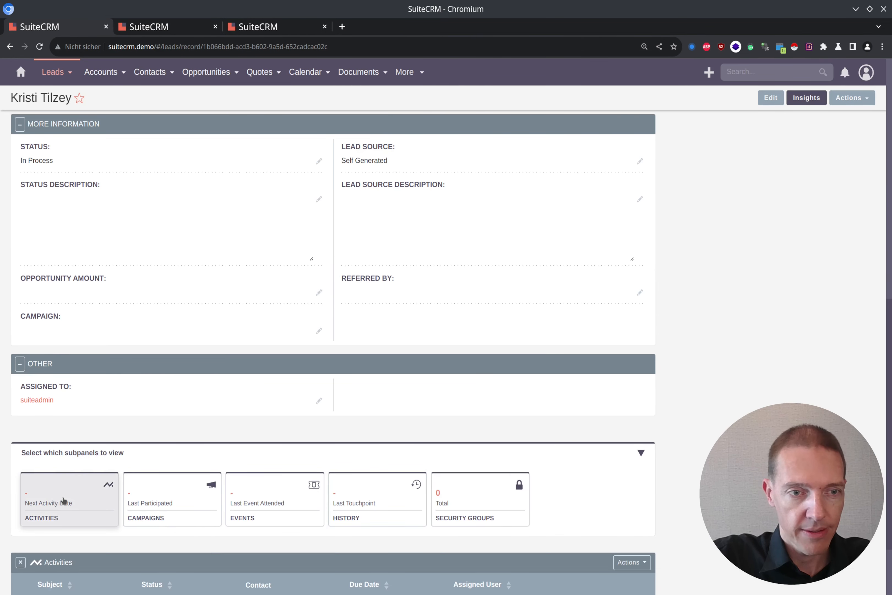
{"action": "scroll", "coordinate": [57, 503], "scroll_direction": "down", "scroll_amount": 3}
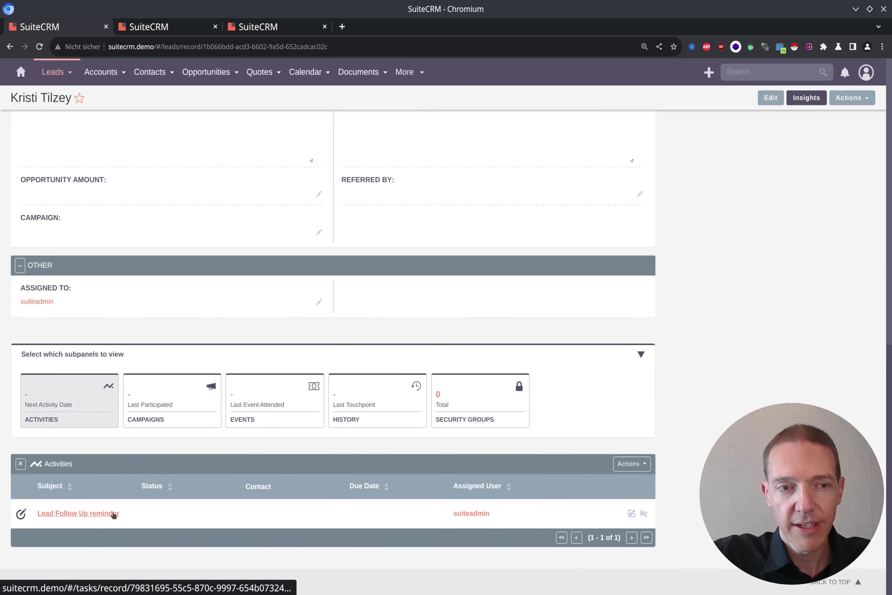
{"action": "middle_click", "coordinate": [94, 518]}
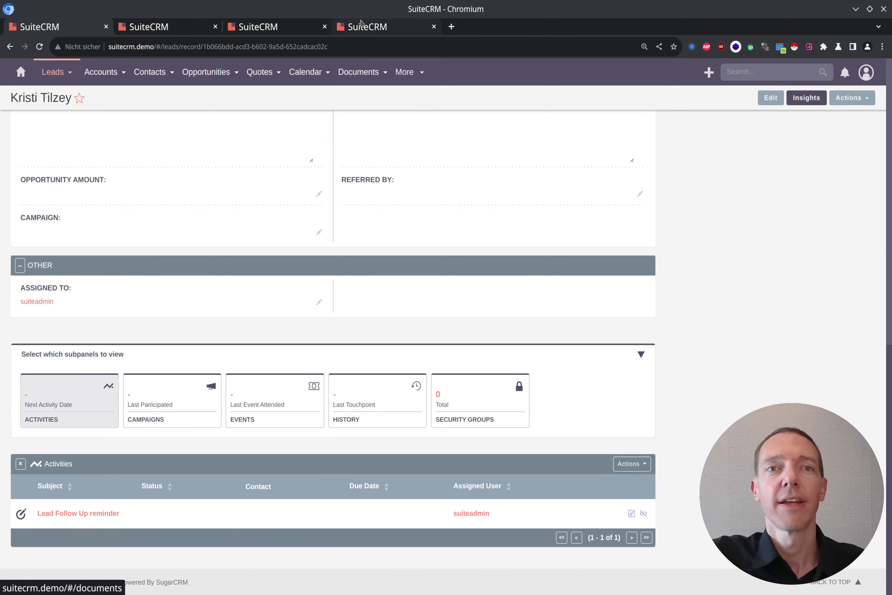
{"action": "left_click", "coordinate": [364, 25]}
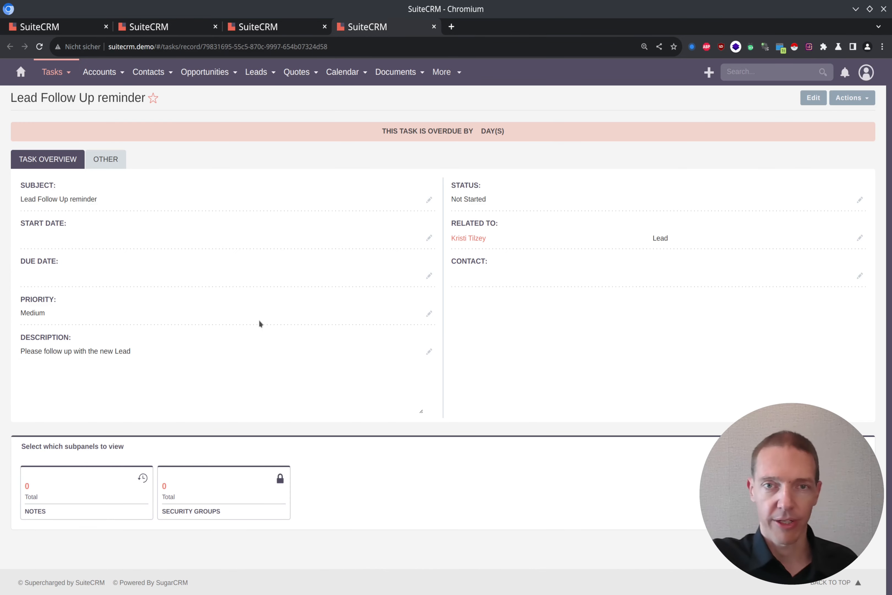